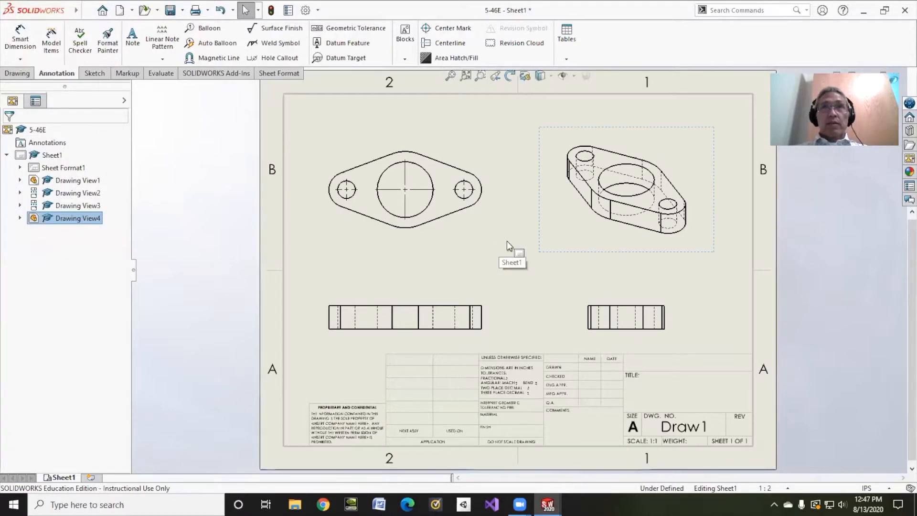
Move the front view up closer to the top view and shift the side view closer to the front view.
left_click(475, 236)
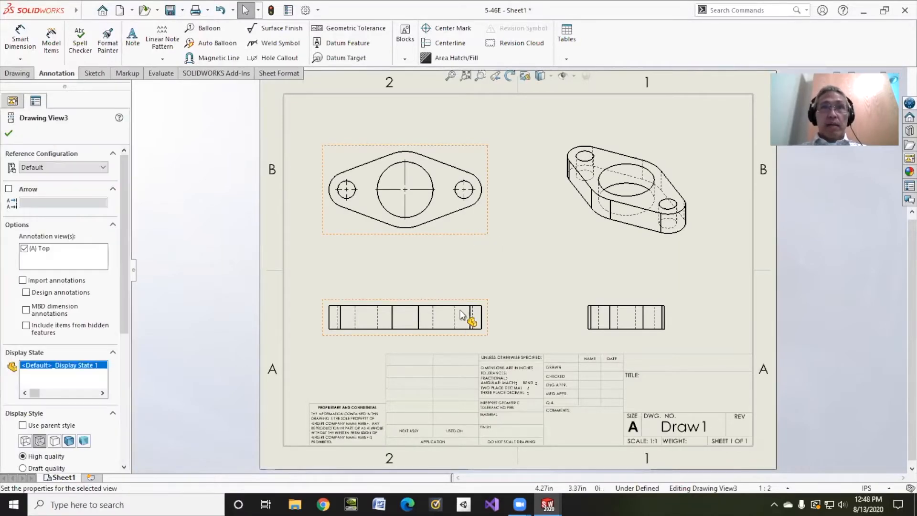
left_click_drag(470, 311, 466, 268)
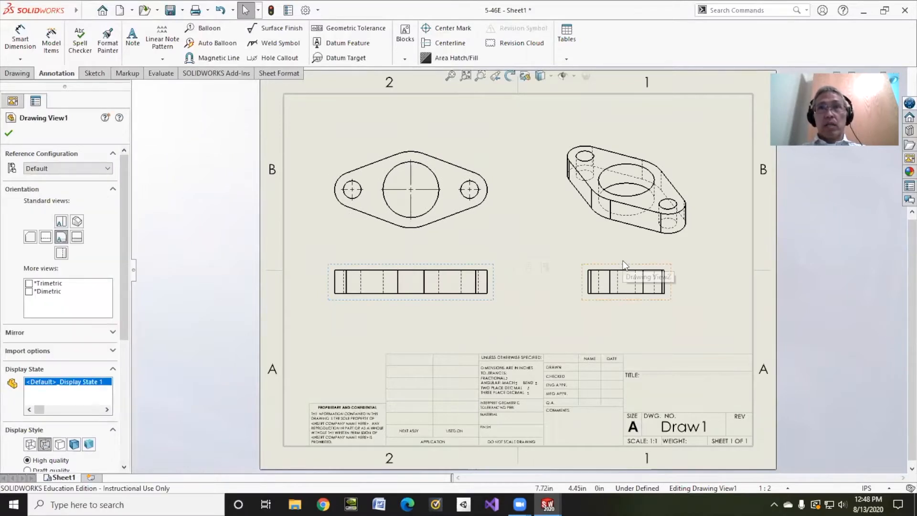
left_click_drag(623, 263, 588, 264)
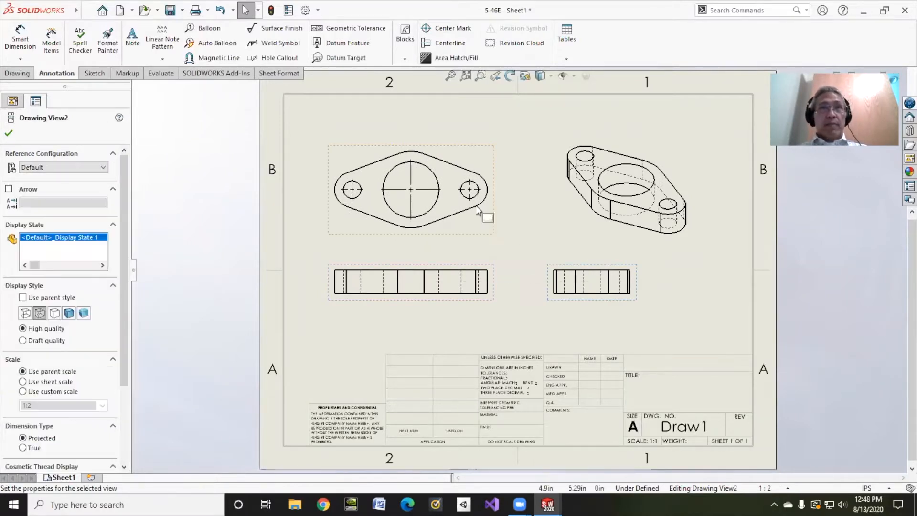
Delete the side view and shift the front view slightly to the right beneath the top view.
left_click(568, 264)
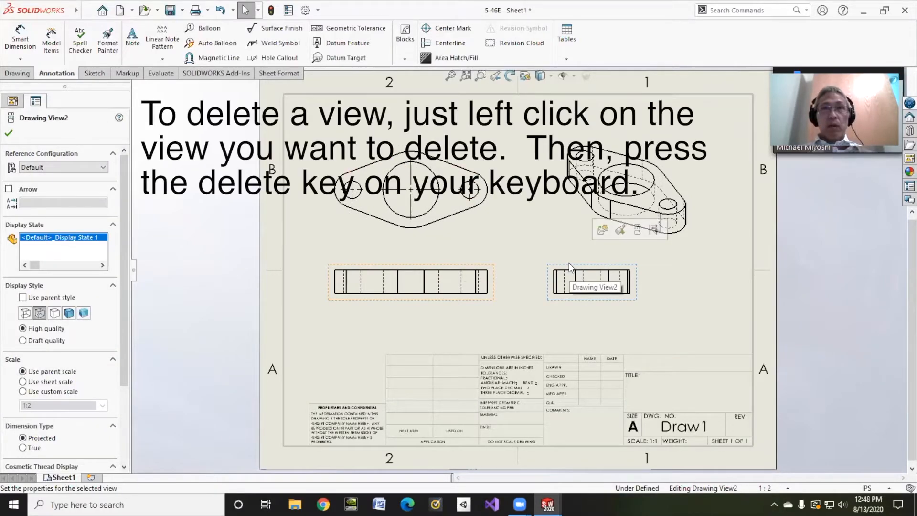
key("Delete")
left_click(538, 220)
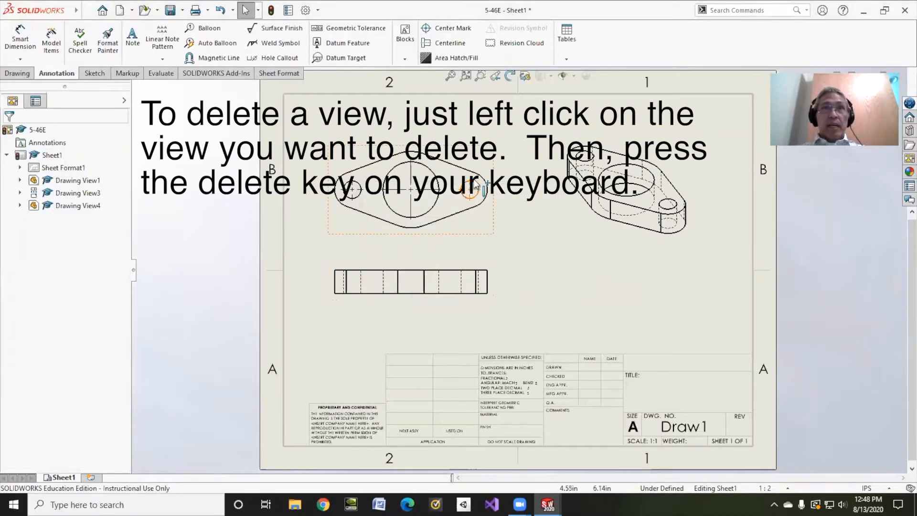
mouse_move(472, 278)
left_mouse_down()
mouse_move(493, 262)
mouse_move(484, 262)
left_mouse_up()
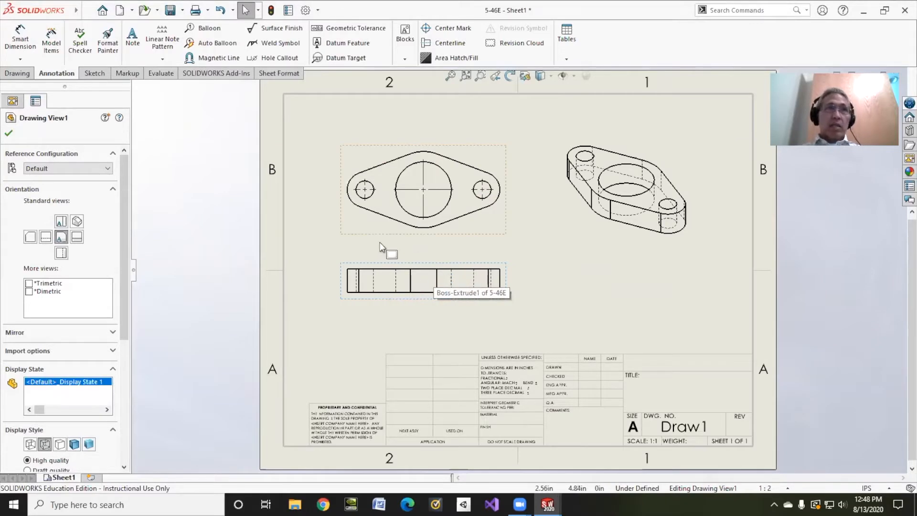
Set the front, top and isometric views to Tangent Edges Removed.
right_click(415, 280)
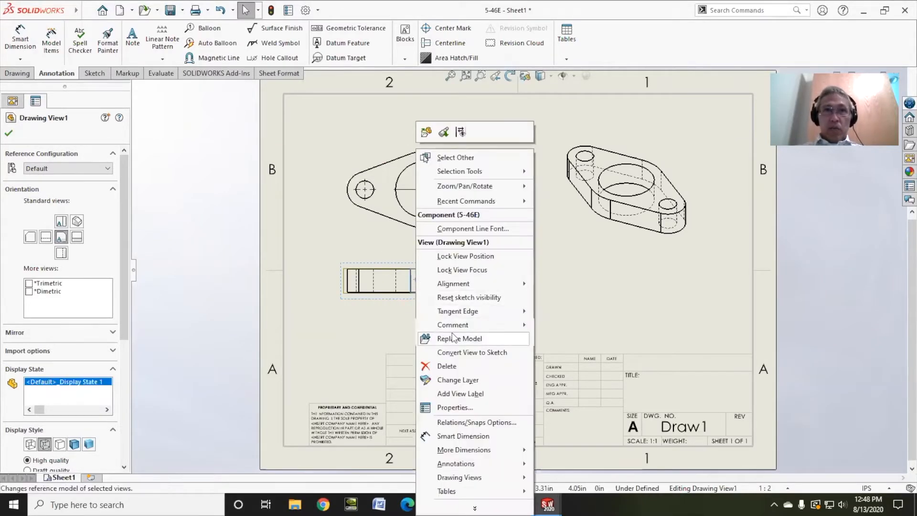
mouse_move(492, 310)
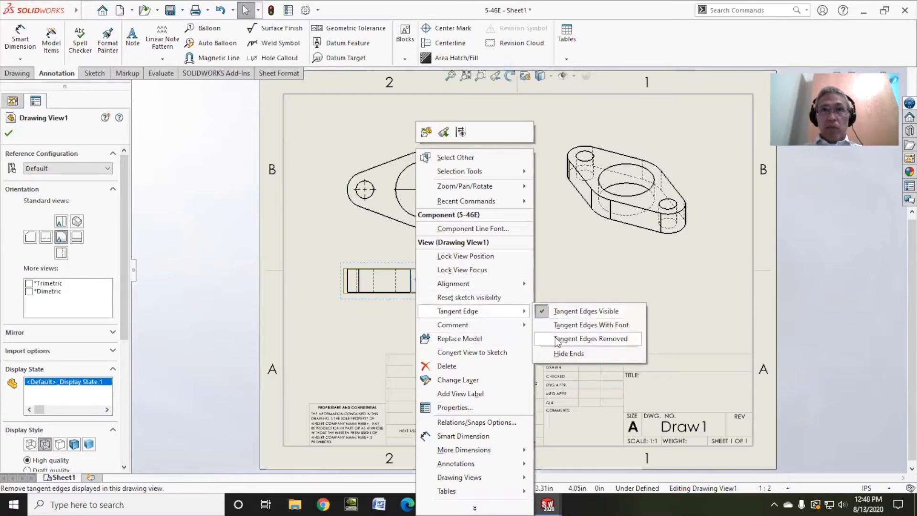
left_click(590, 339)
right_click(476, 208)
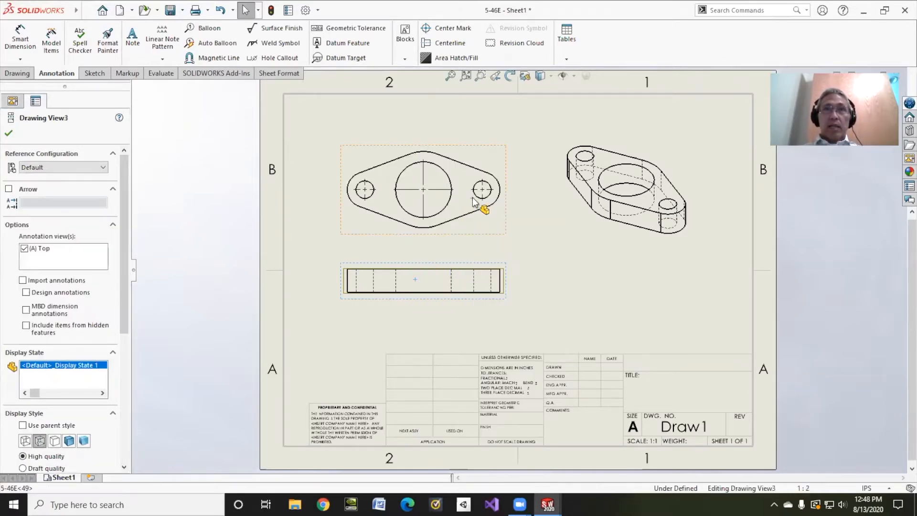
mouse_move(572, 297)
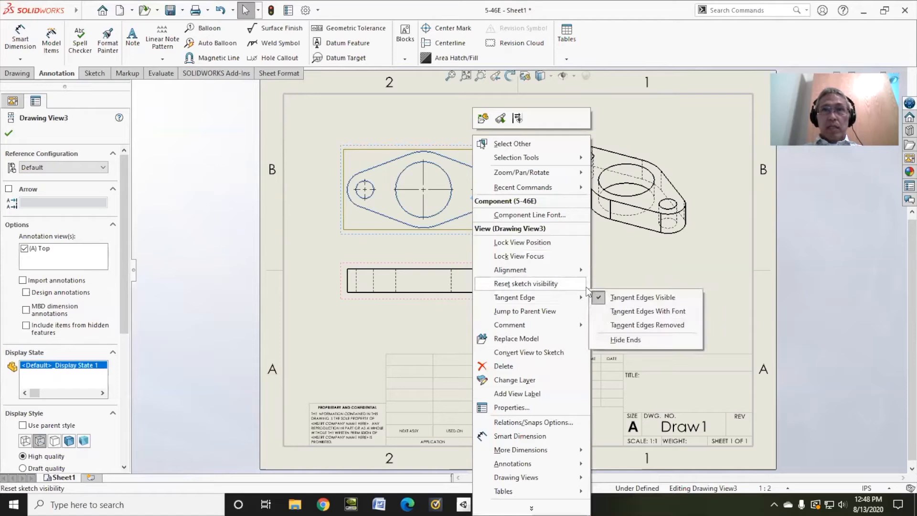
left_click(598, 322)
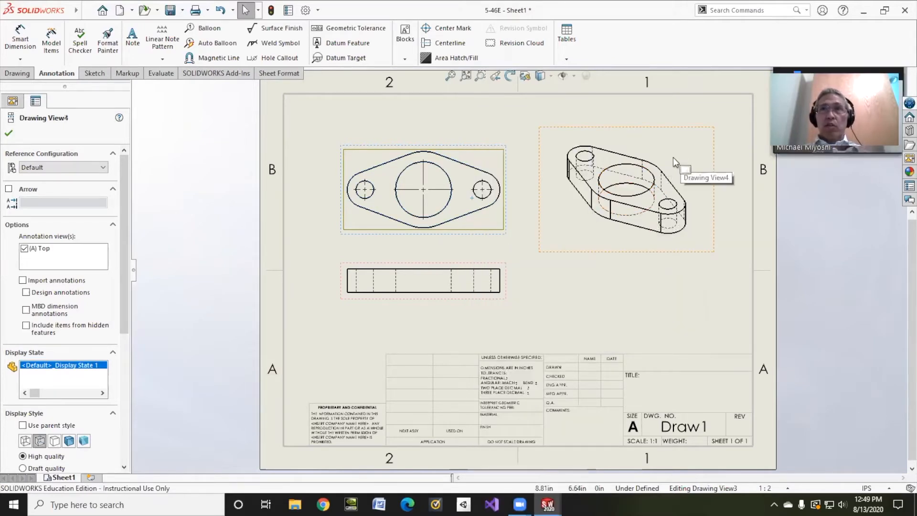
right_click(672, 156)
mouse_move(716, 293)
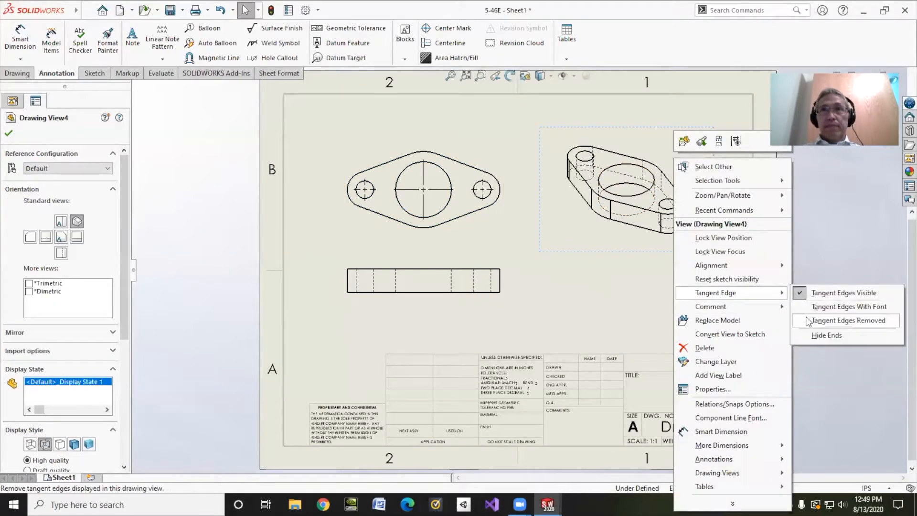
left_click(839, 316)
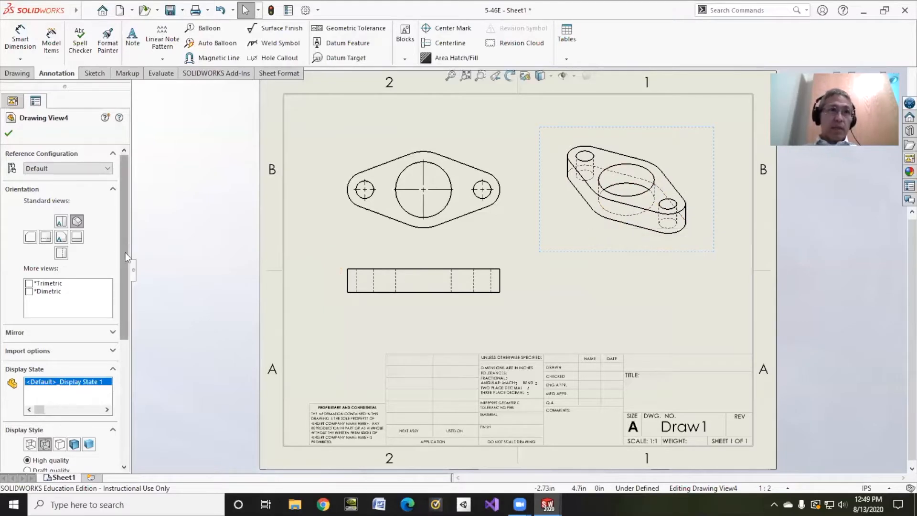
Try the isometric view in Hidden Lines Removed, Shaded With Edges and Shaded styles, and return it to Hidden Lines Visible.
left_click_drag(125, 252, 125, 333)
left_click(59, 299)
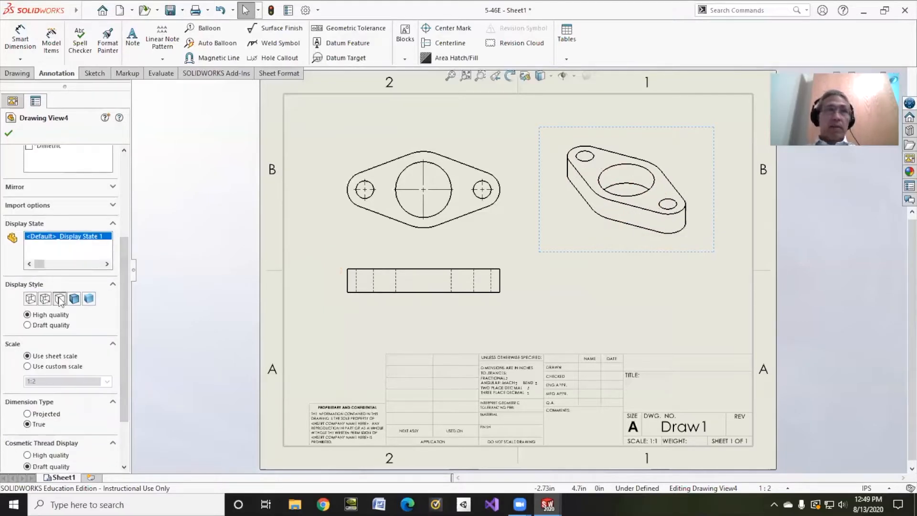
left_click(74, 299)
left_click(89, 298)
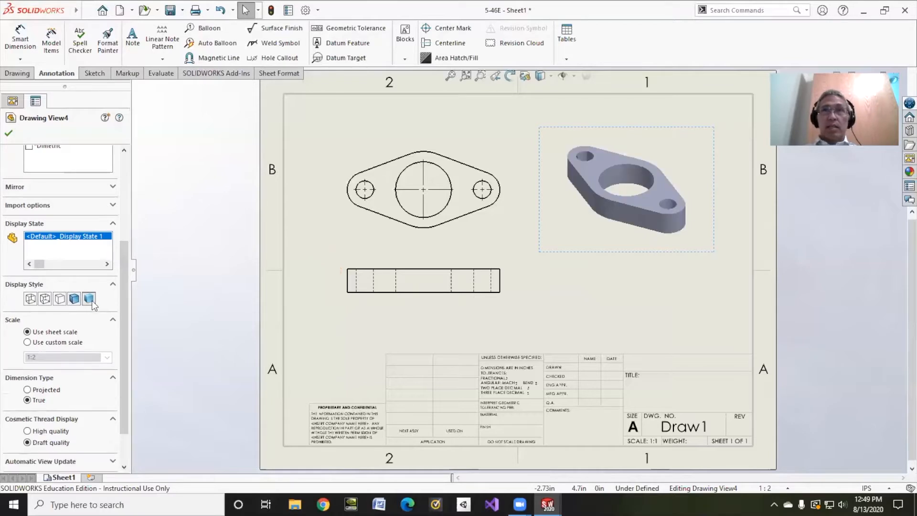
left_click(74, 299)
left_click(45, 299)
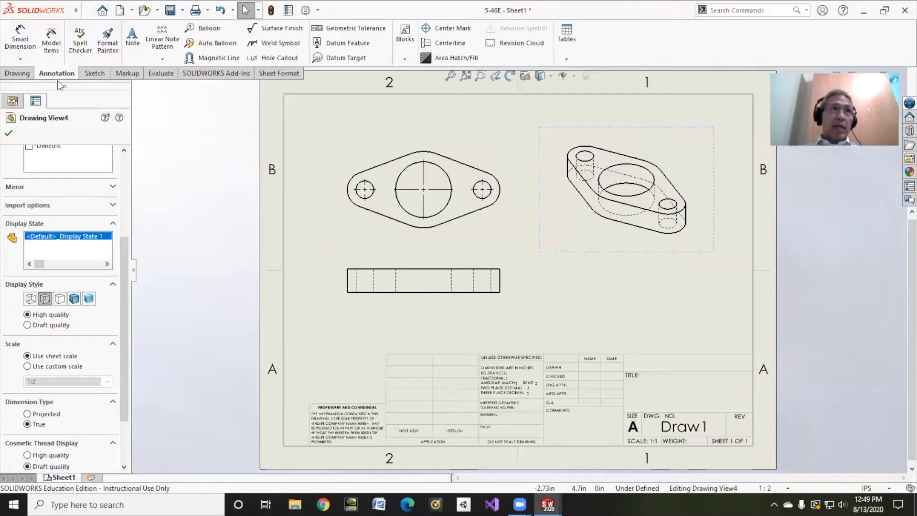
Insert the model's dimensions as Model Items from the entire model, imported into all views.
left_click(51, 43)
left_click(35, 253)
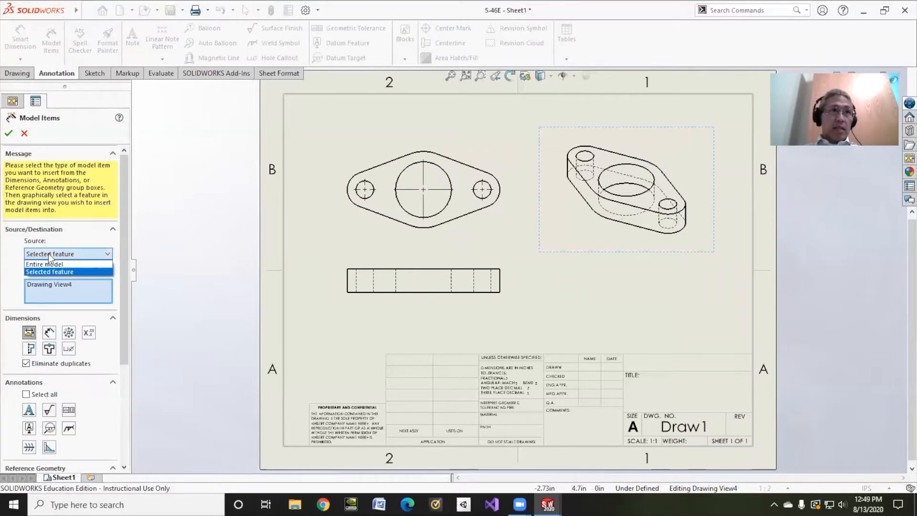
left_click(36, 260)
left_click(28, 269)
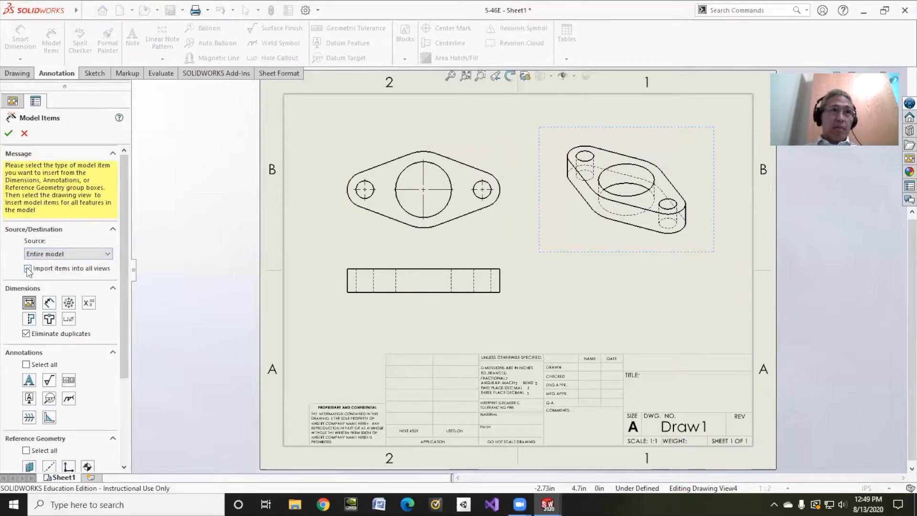
left_click(9, 133)
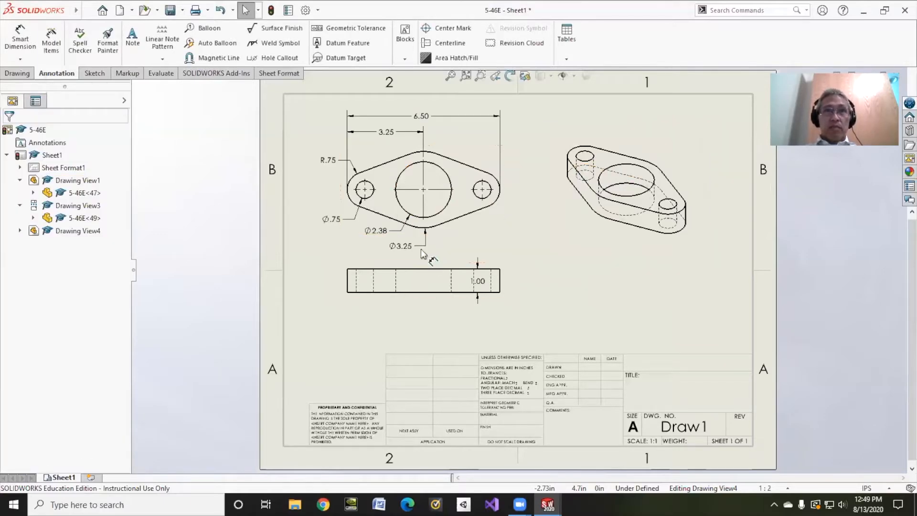
Prefix the R.75 end-radius dimension in the top view with 2X and place it outside the part's outline.
scroll(494, 211, "down", 3)
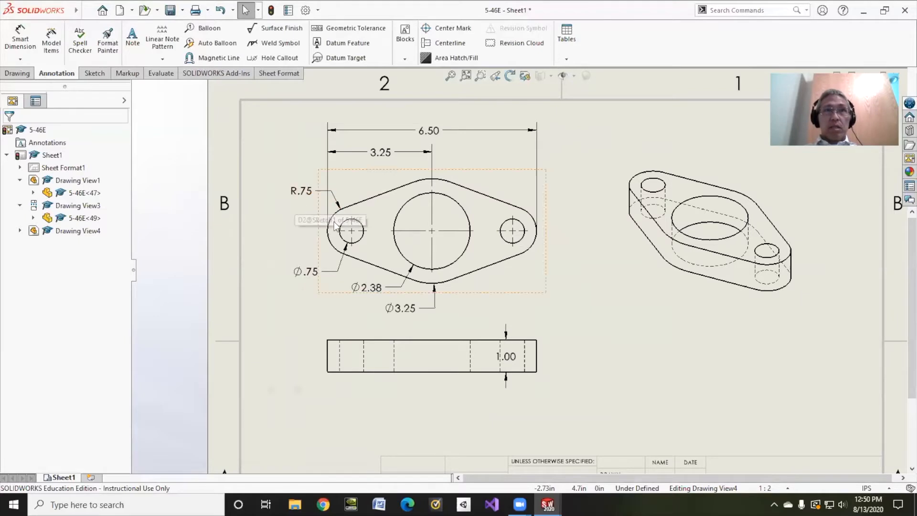
left_click_drag(310, 191, 301, 201)
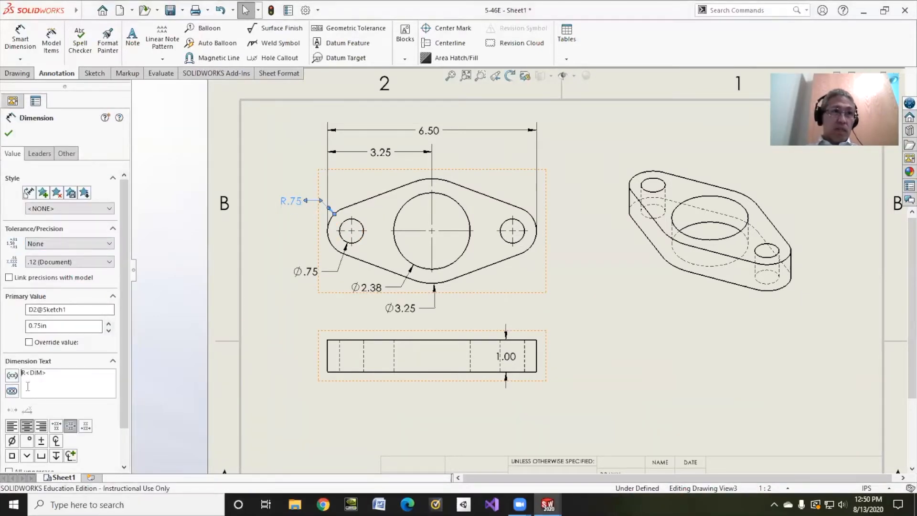
type("2S")
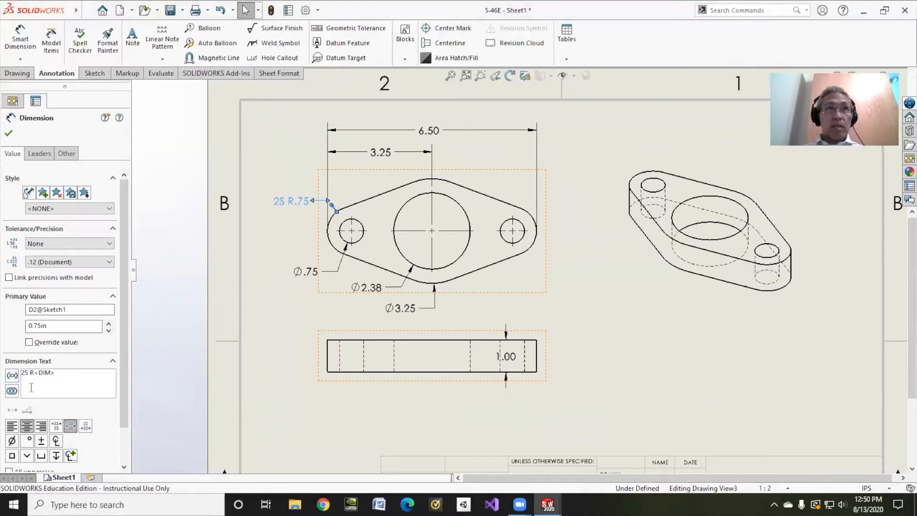
key("BackSpace")
key("BackSpace")
type("X")
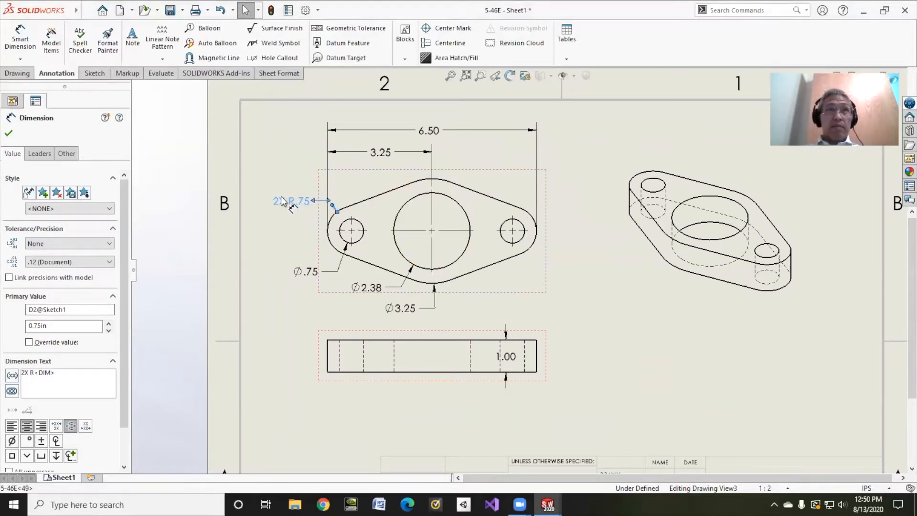
left_click_drag(292, 200, 282, 198)
Prefix the small hole's diameter dimension with 2X and move it farther outside the part's outline.
left_click(305, 271)
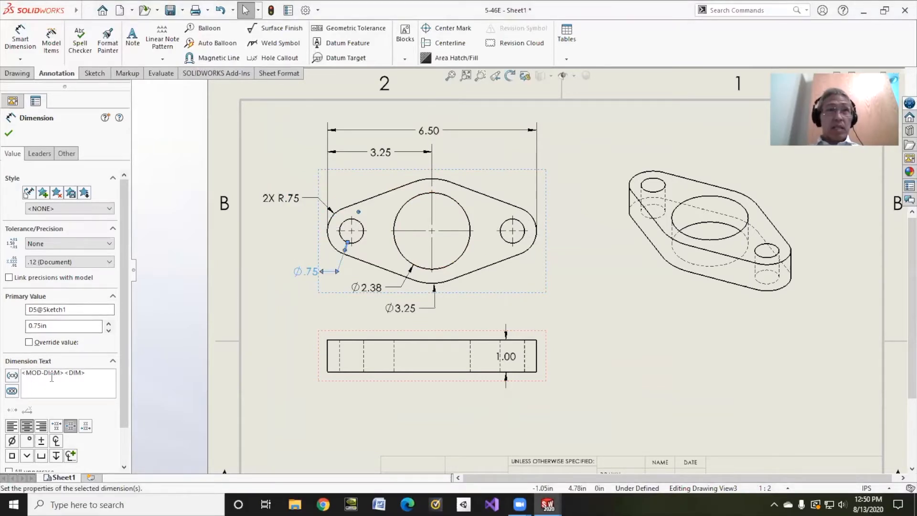
type("2X")
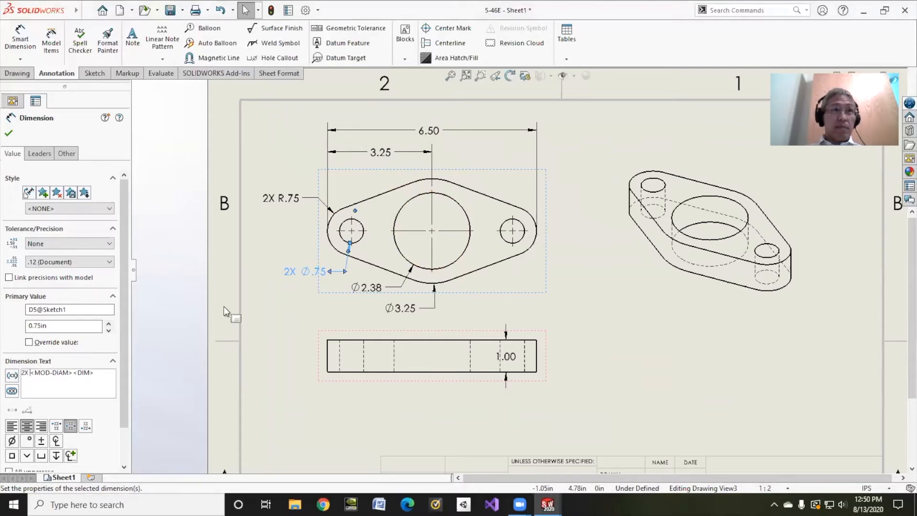
left_click_drag(301, 272, 286, 269)
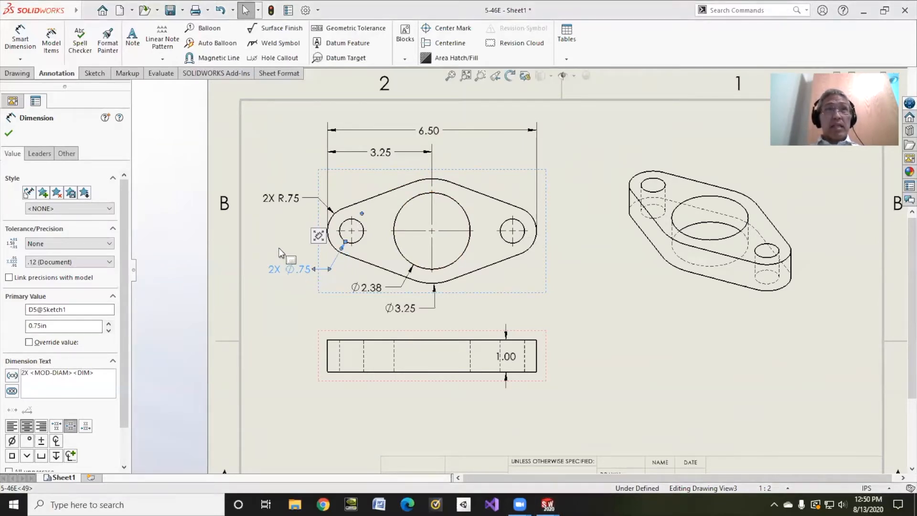
Rearrange the three diameter dimensions below and beside the top view so their texts and leaders are clearly spaced.
left_click_drag(370, 288, 342, 290)
left_click_drag(397, 312, 373, 317)
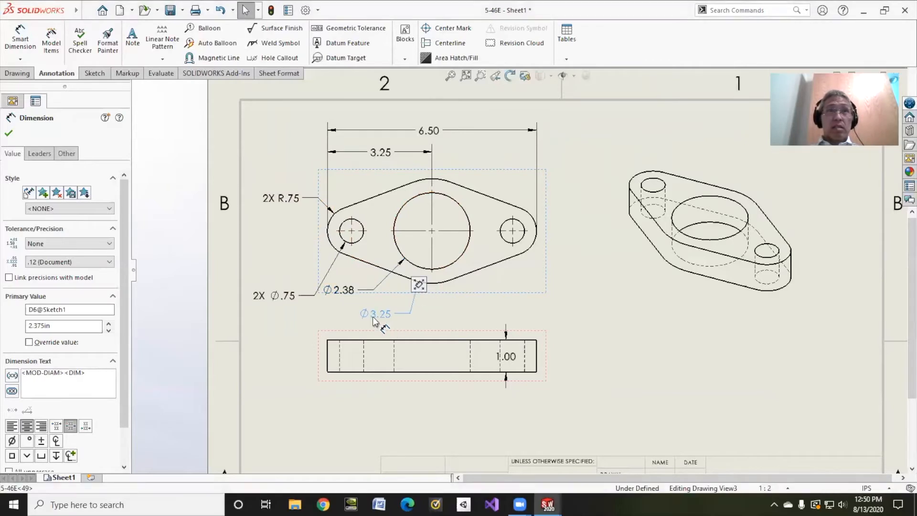
mouse_move(257, 293)
left_mouse_down()
mouse_move(271, 268)
mouse_move(256, 294)
left_mouse_up()
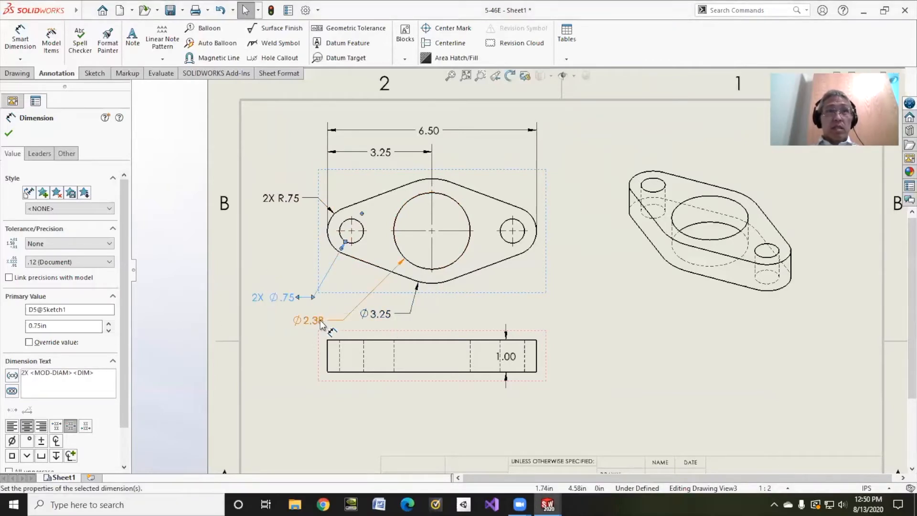
left_click_drag(321, 325, 282, 275)
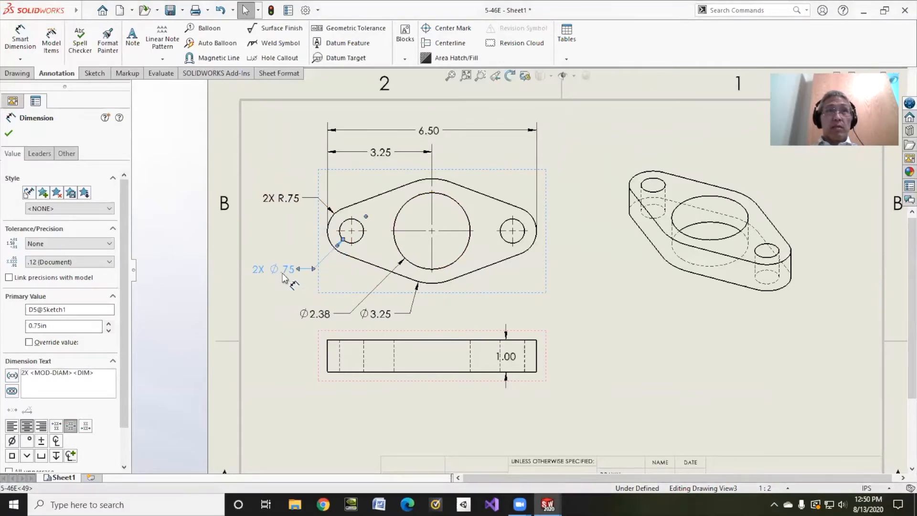
left_click(310, 314)
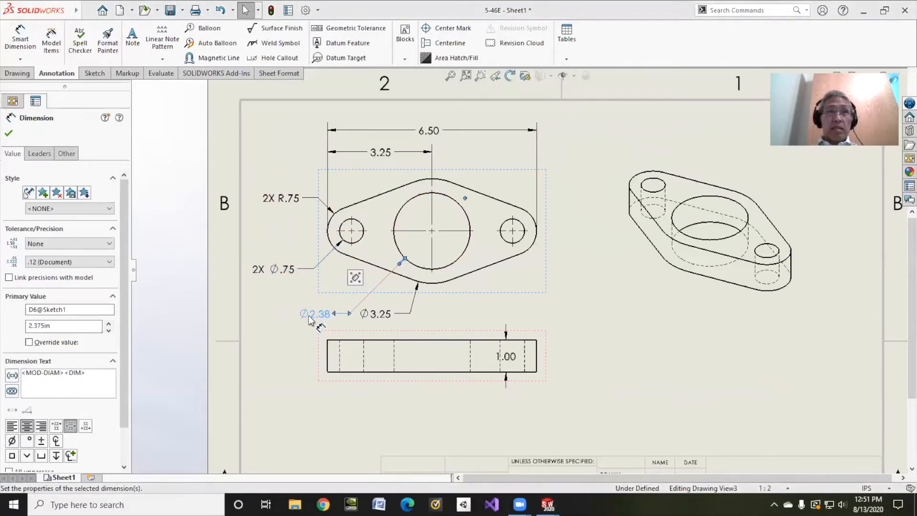
left_click_drag(311, 320, 342, 304)
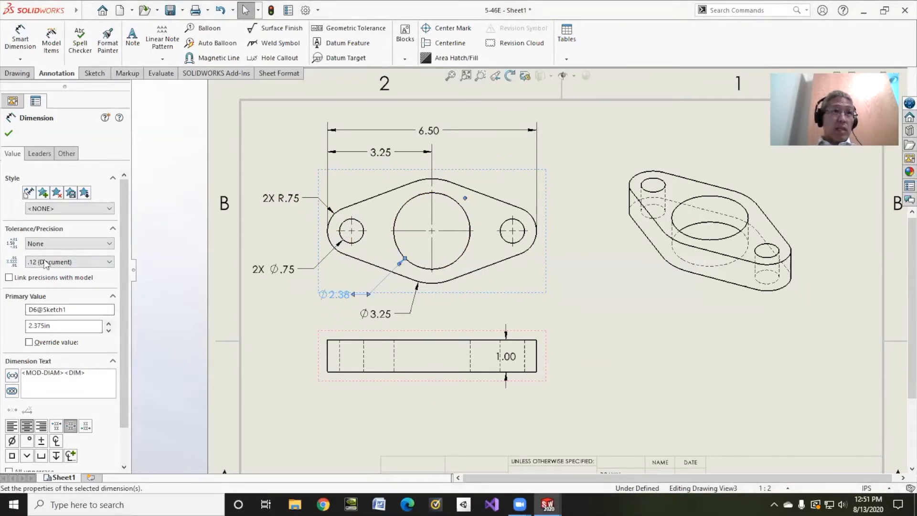
Set the large centre hole's diameter dimension to .123 precision and move the Ø3.25 dimension closer beneath it.
left_click(46, 262)
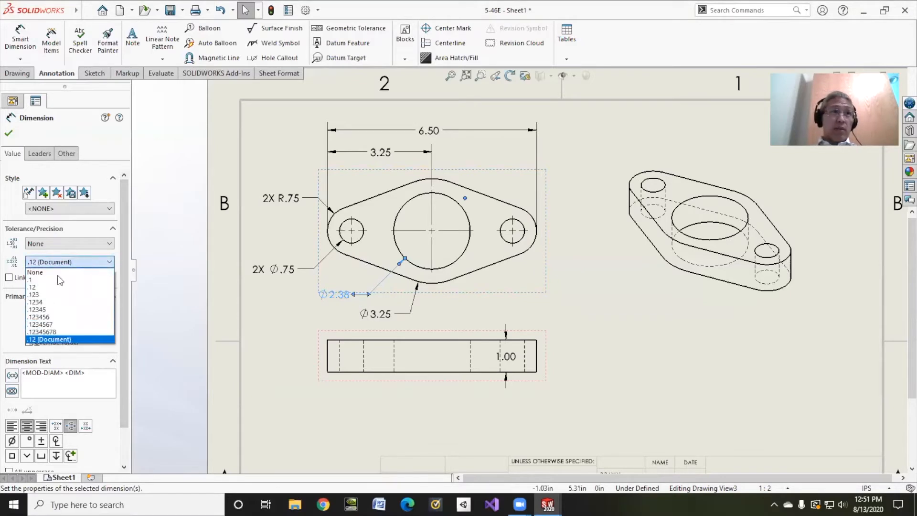
left_click(42, 295)
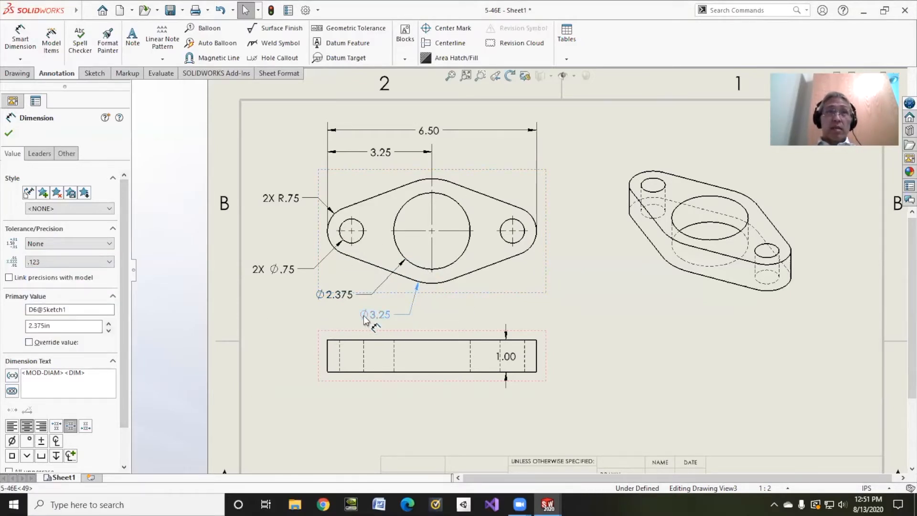
left_click(375, 317)
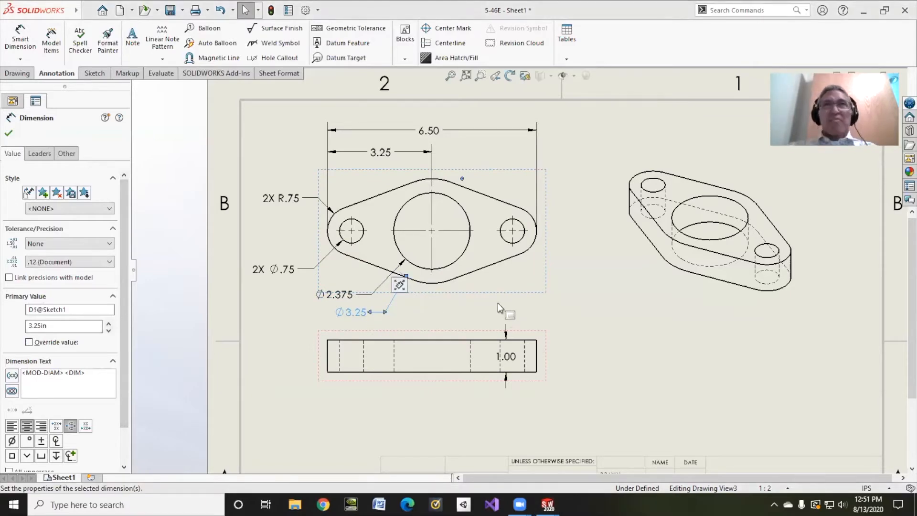
scroll(536, 334, "up", 2)
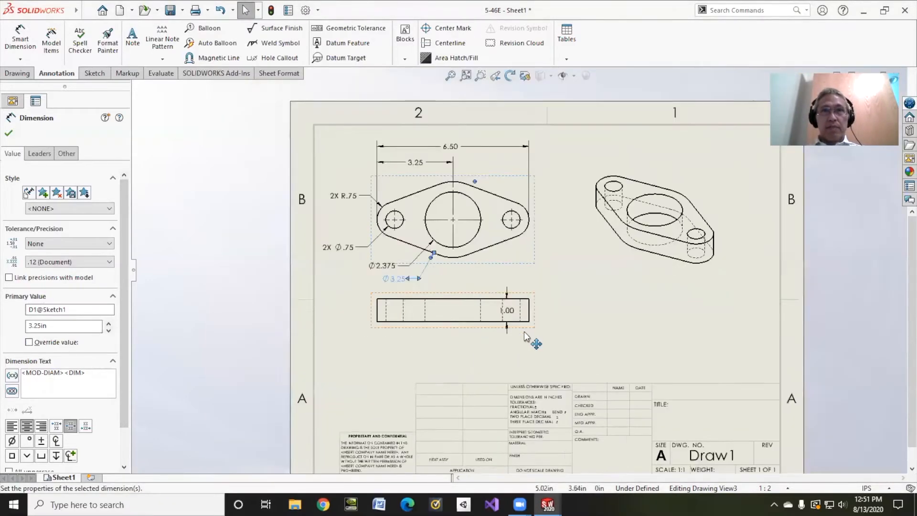
Move the 1.00 thickness dimension outside the part's outline beside the front view, keeping its arrows outside the extension lines.
scroll(523, 331, "down", 5)
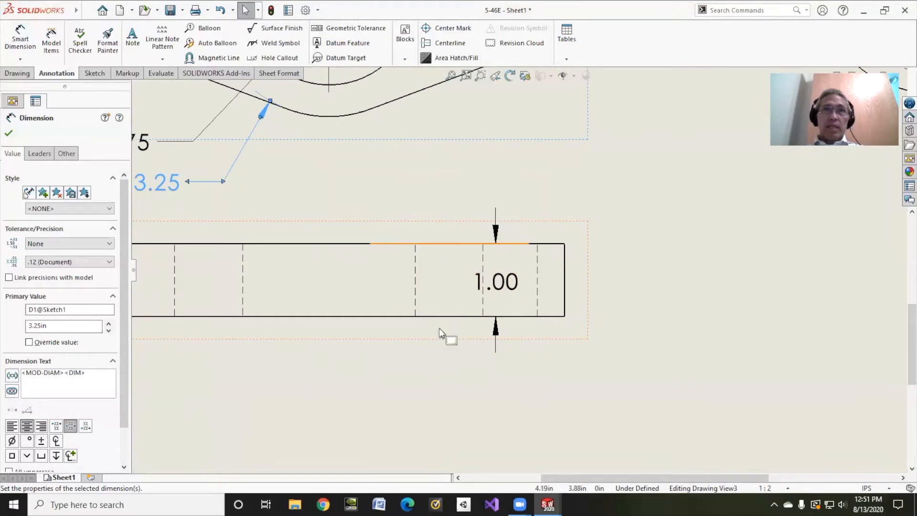
left_click_drag(501, 281, 642, 279)
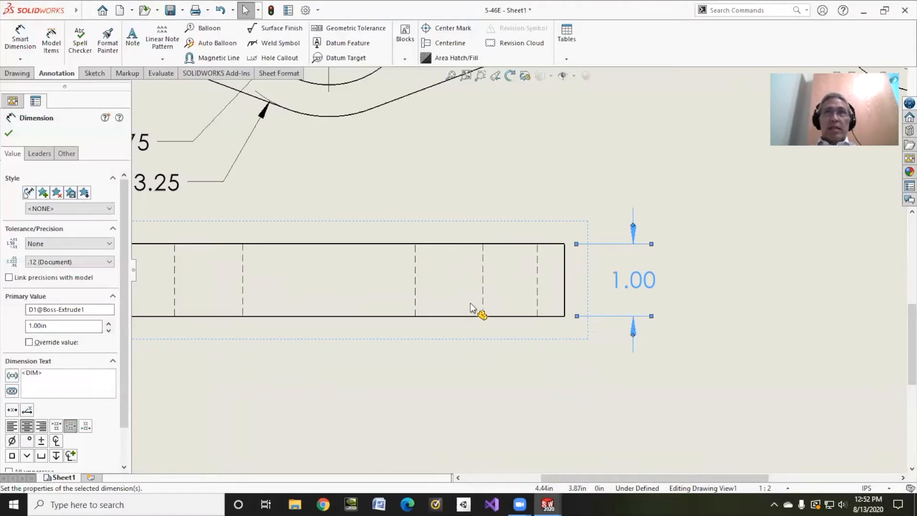
left_click(633, 226)
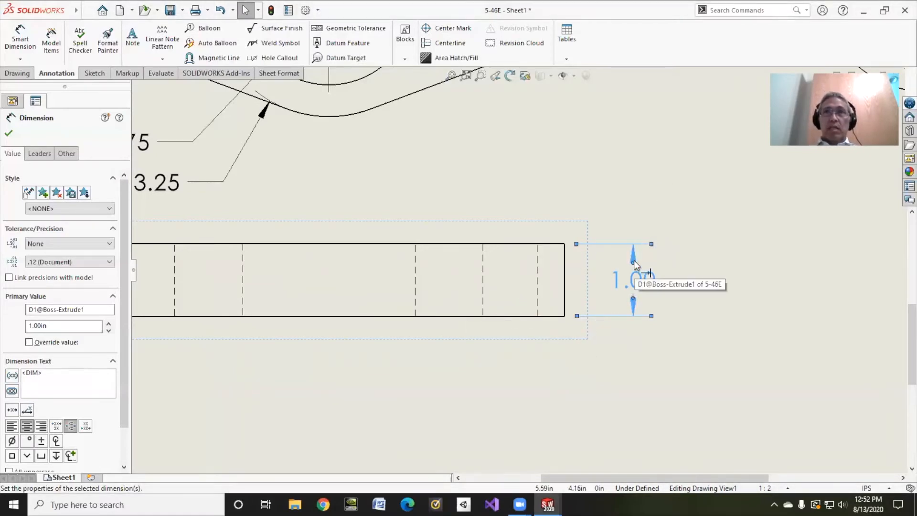
left_click(633, 262)
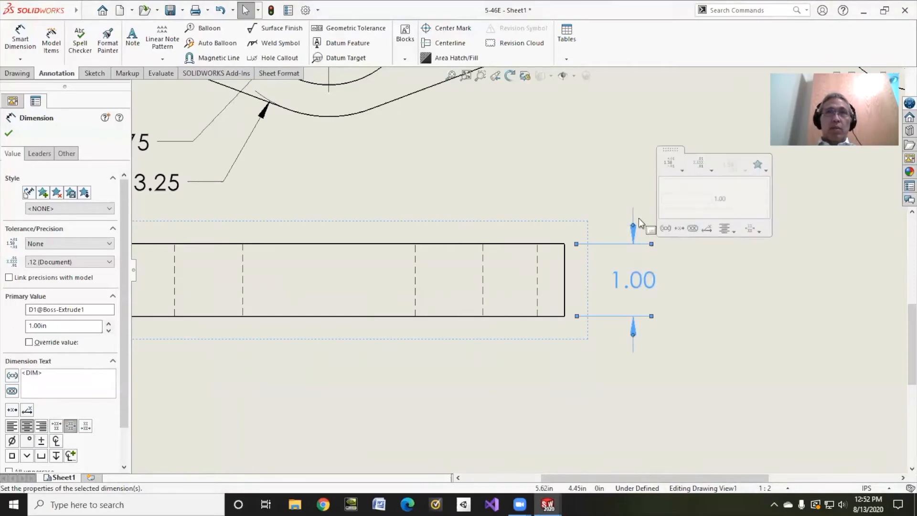
key("f")
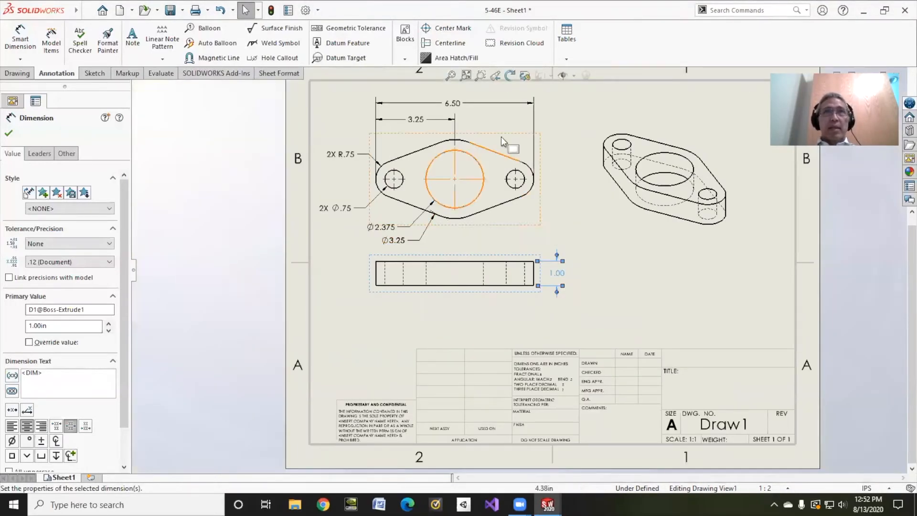
Open the sheet format for editing and fill the title block's DRAWN row with the drafter's surname and the date 08/13/20.
scroll(621, 309, "up", 3)
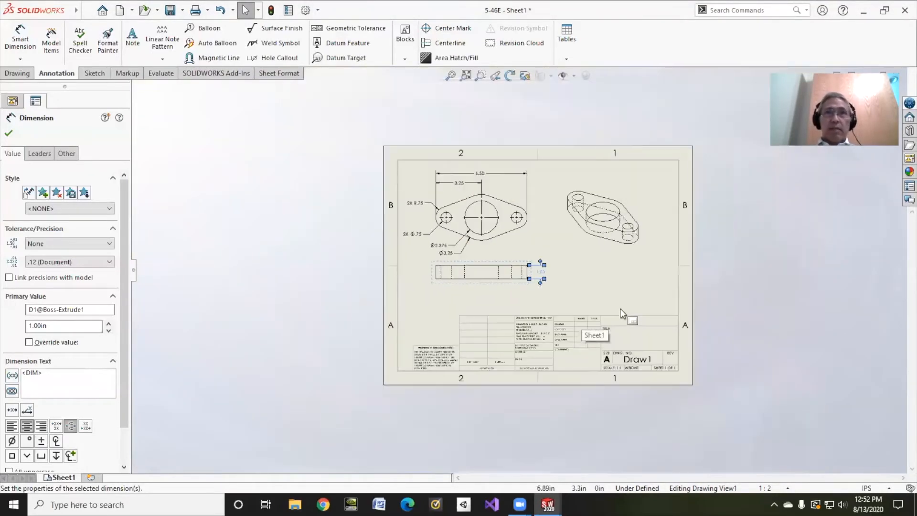
scroll(620, 309, "down", 8)
left_click(7, 134)
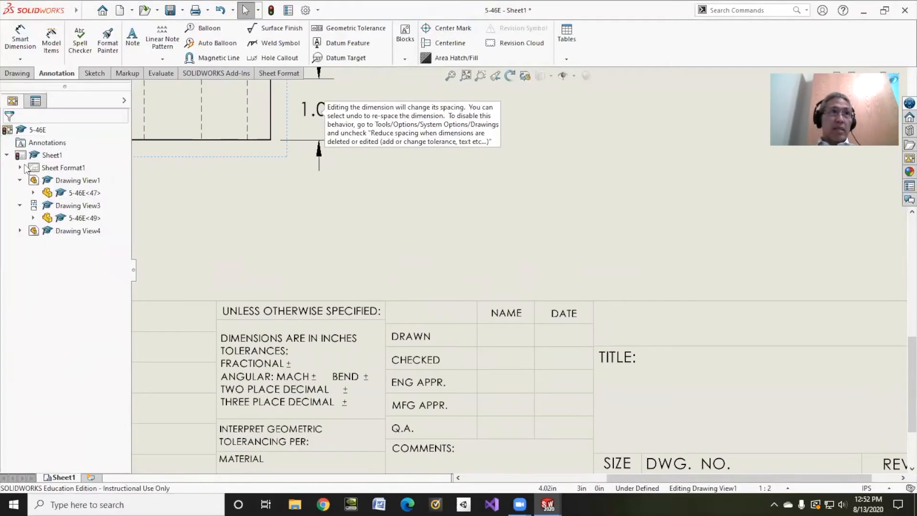
right_click(50, 169)
left_click(74, 206)
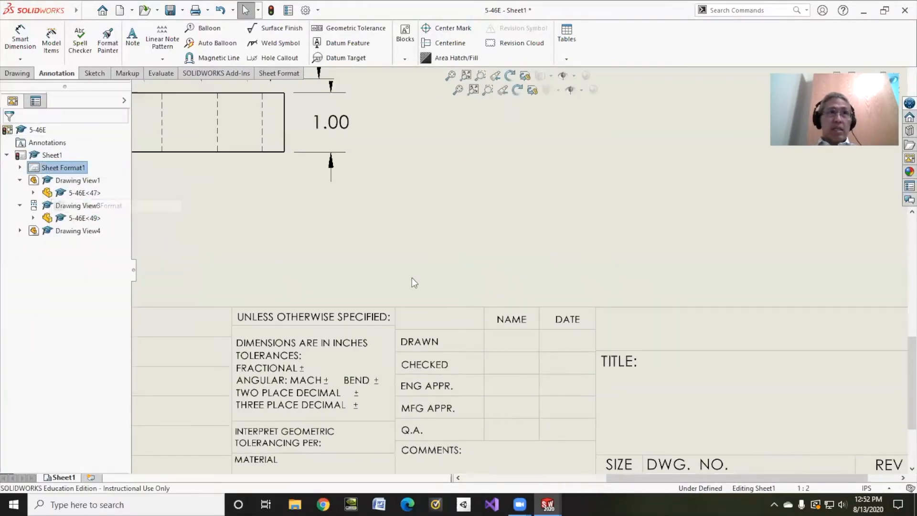
left_click(510, 340)
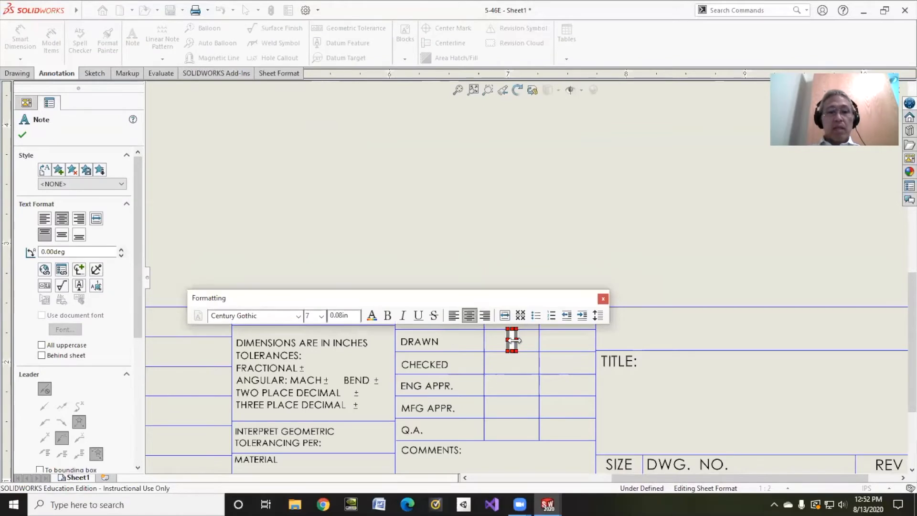
type("MIYOSHI")
left_click(568, 340)
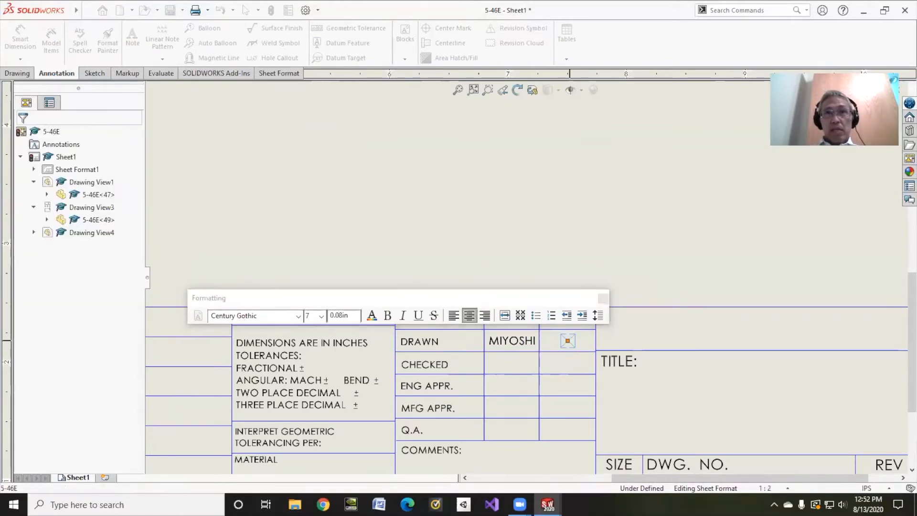
double_click(568, 341)
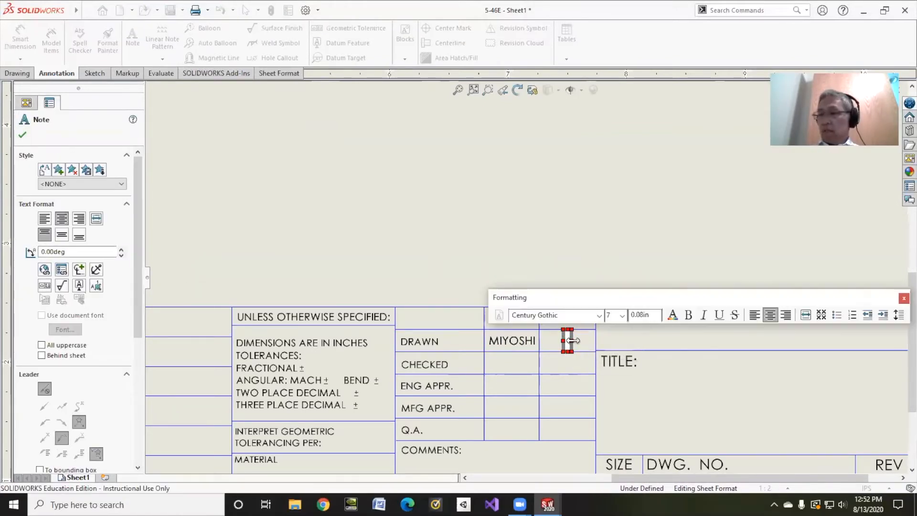
type("08/13/20")
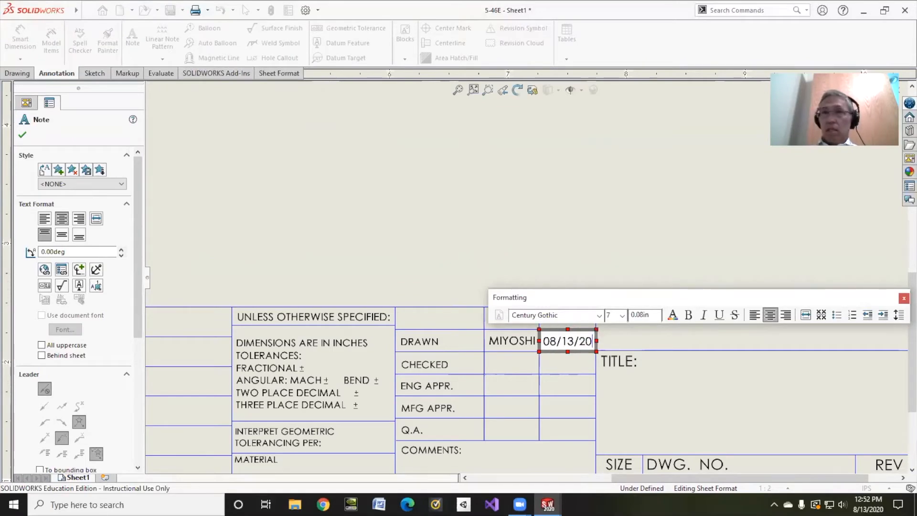
Enter the company name and the title SPACER in the title block, and return to editing the sheet.
left_click(754, 341)
left_click(761, 339)
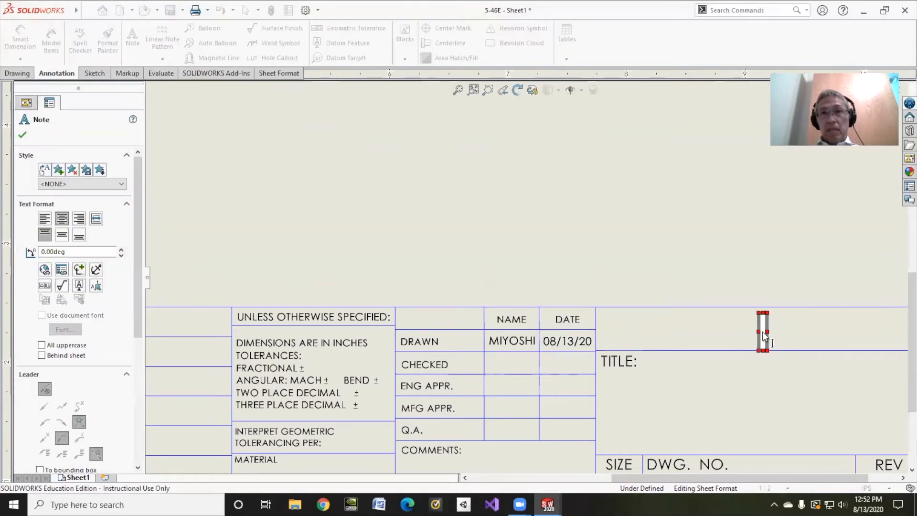
type("MIYOSHI DESIGN")
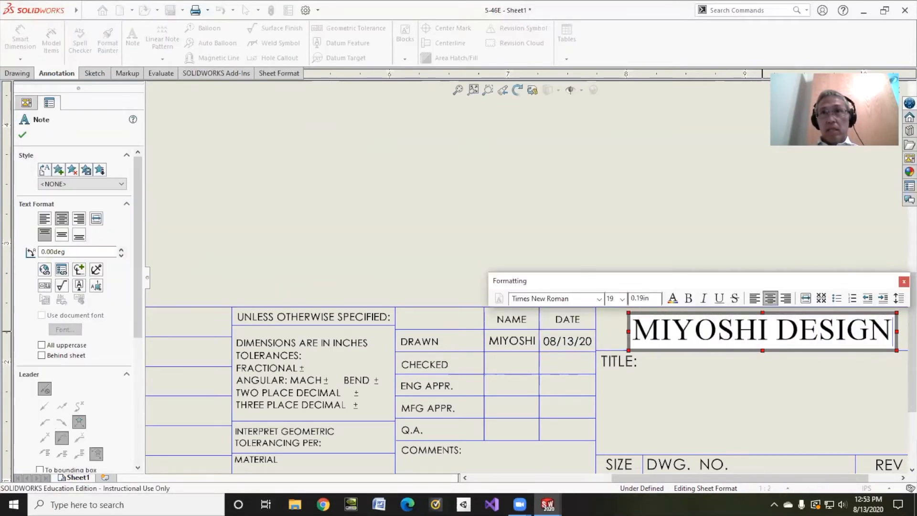
key("Escape")
key("Return")
left_click(762, 408)
type("SPACER")
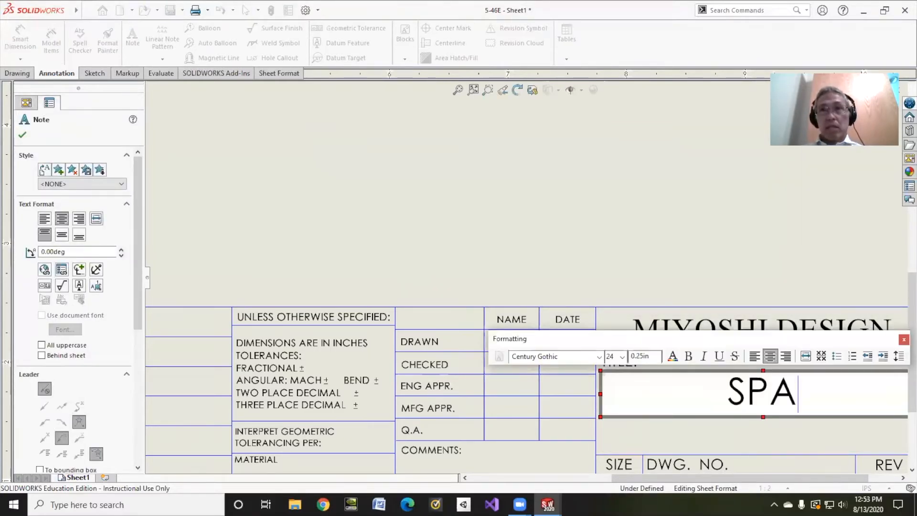
left_click(22, 135)
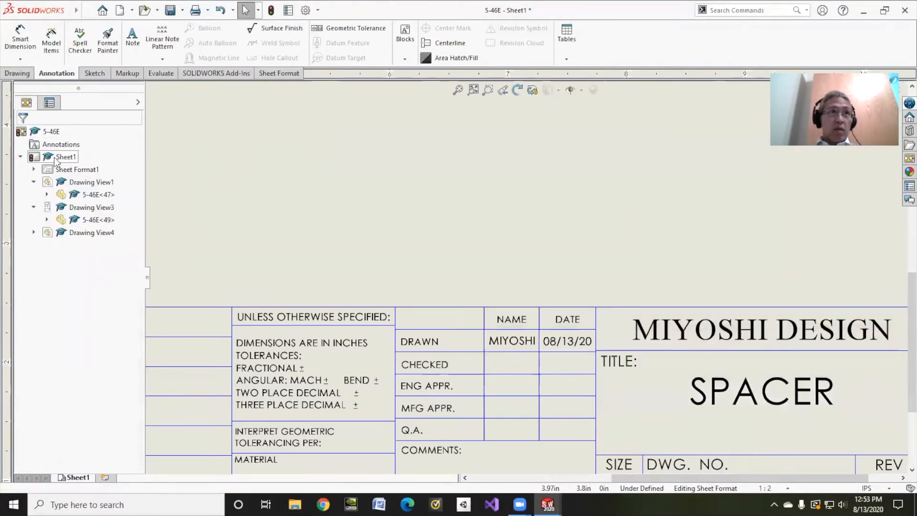
right_click(65, 169)
left_click(98, 230)
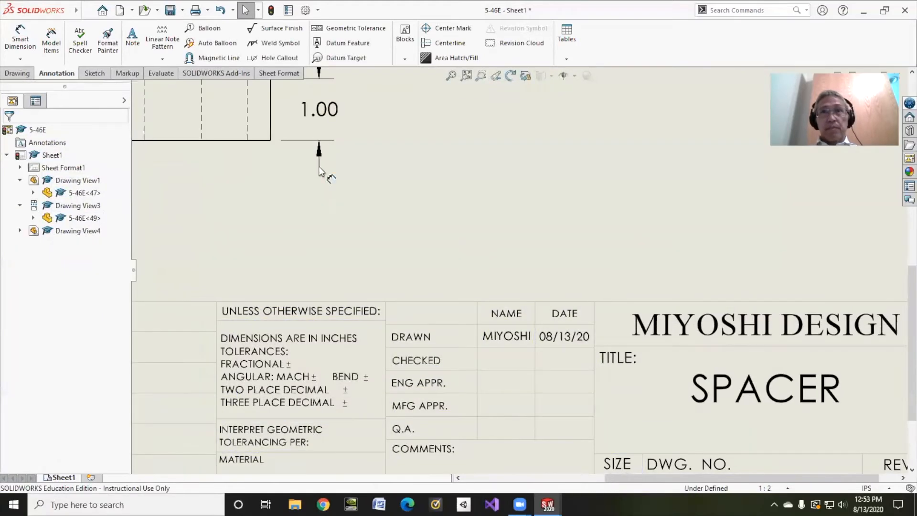
Save the drawing as 5-46E.SLDDRW together with its modified part, and close it.
key("f")
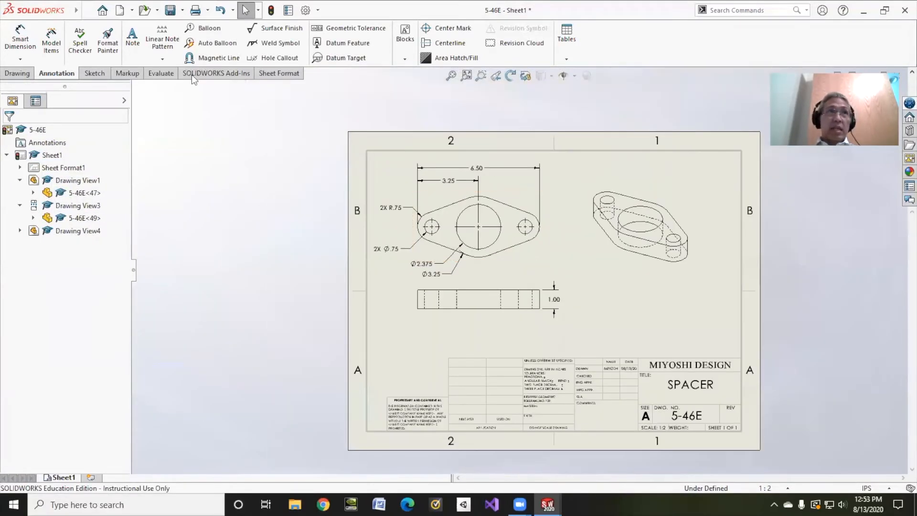
left_click(169, 10)
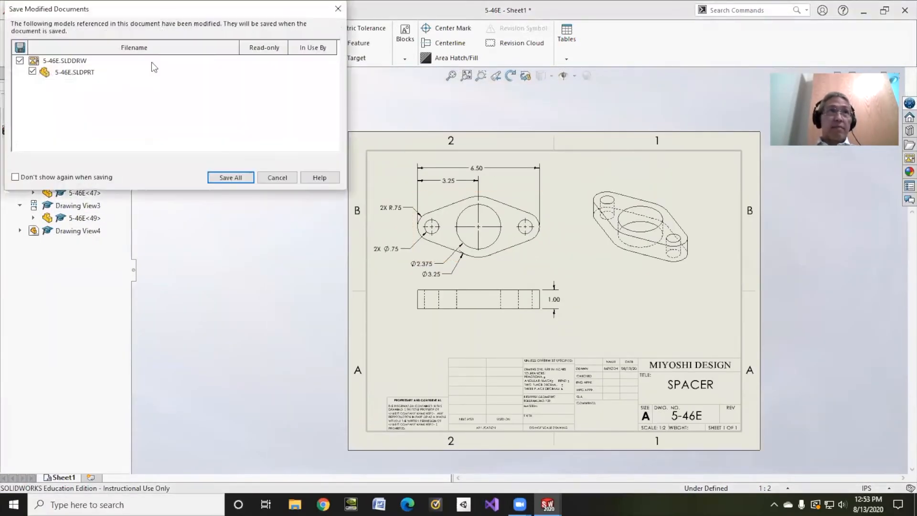
left_click(220, 178)
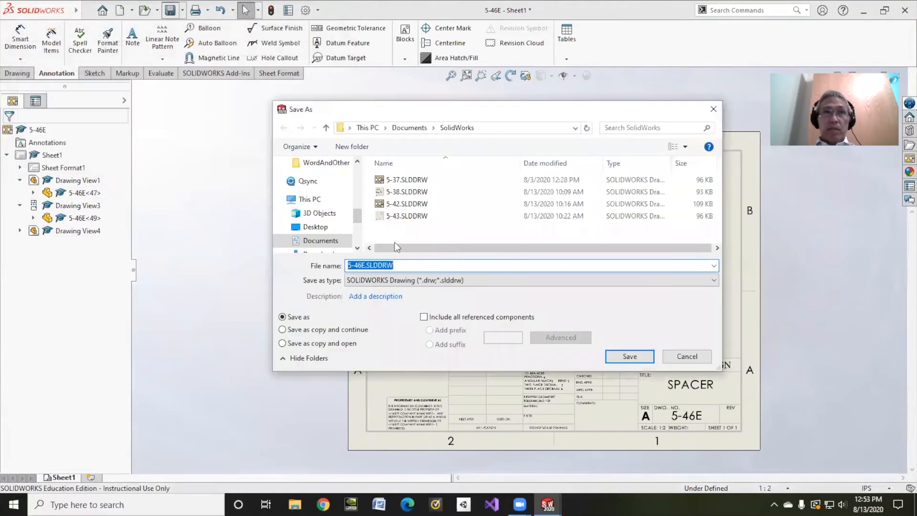
left_click(620, 358)
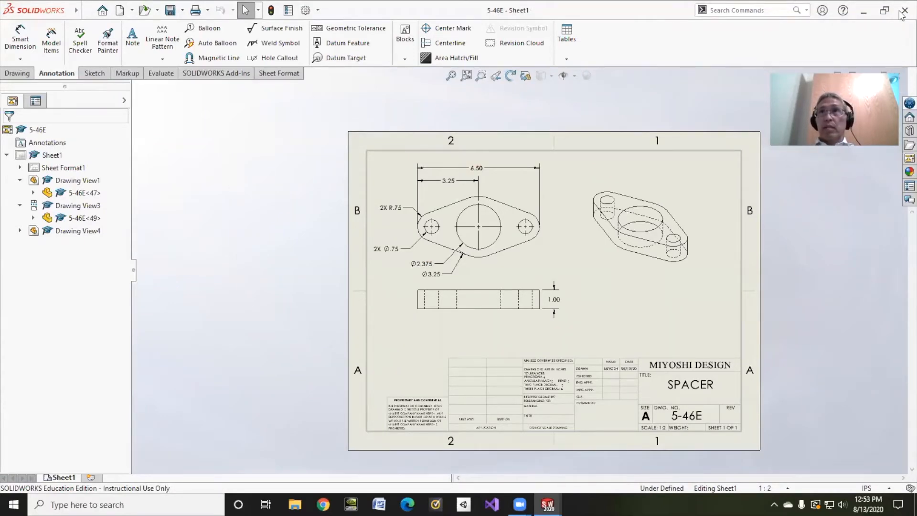
left_click(899, 74)
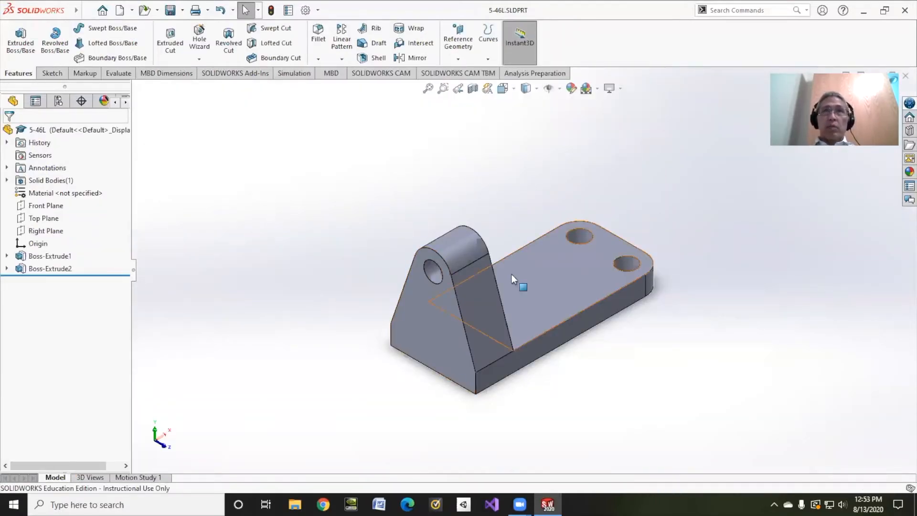
Create a new drawing from the 5-46L part on an A (ANSI) Landscape sheet.
left_click(131, 10)
left_click(145, 42)
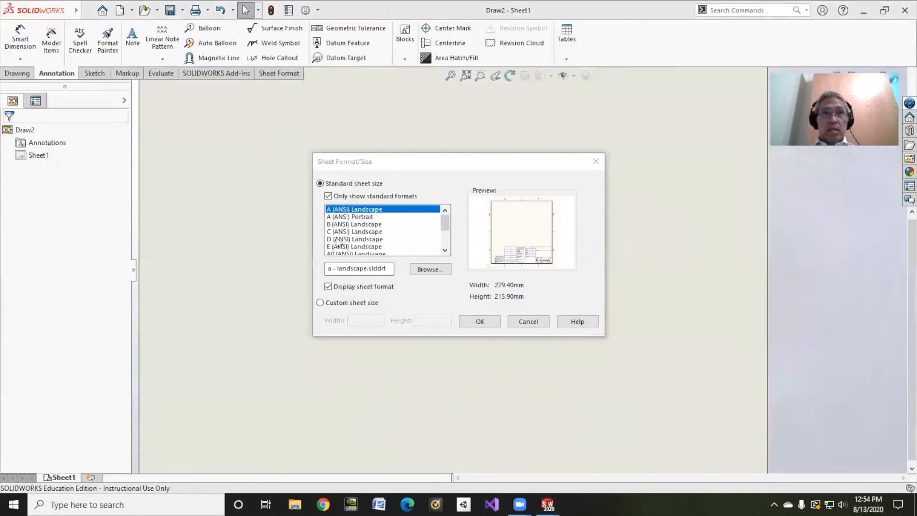
left_click(497, 326)
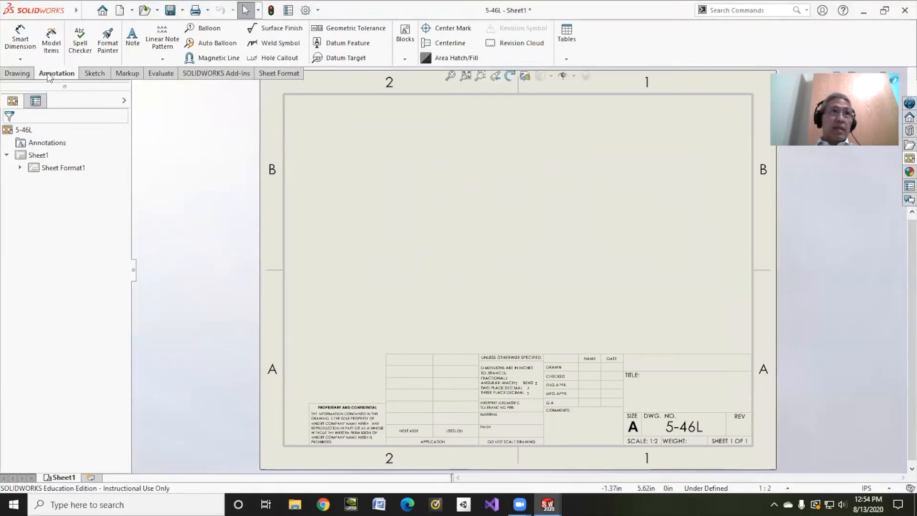
left_click(52, 44)
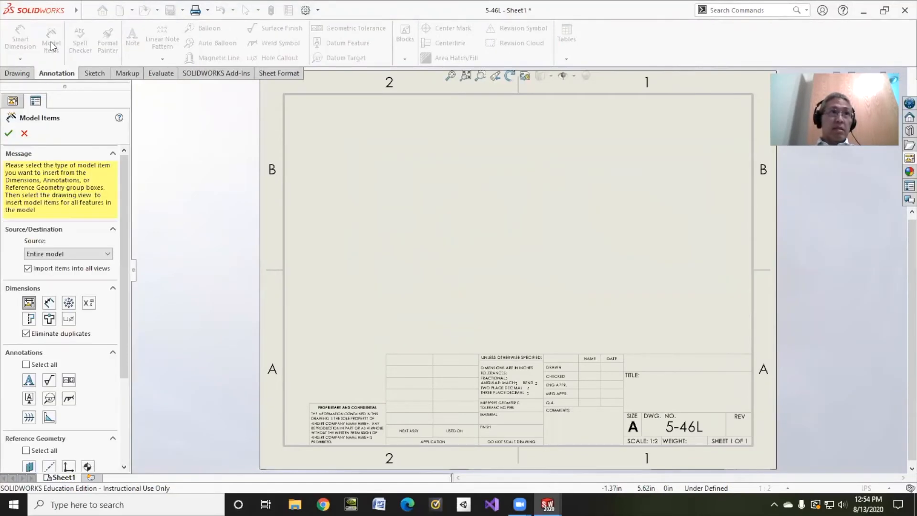
left_click(24, 74)
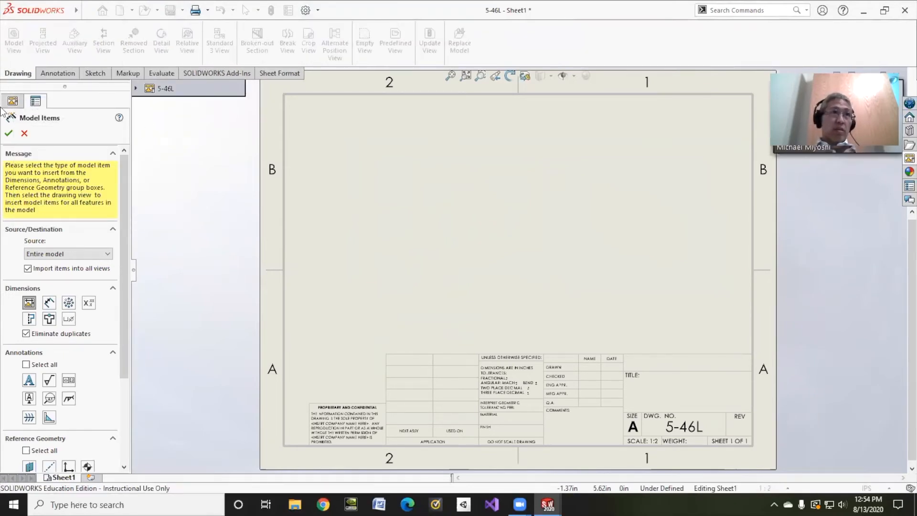
left_click(24, 134)
left_click(35, 101)
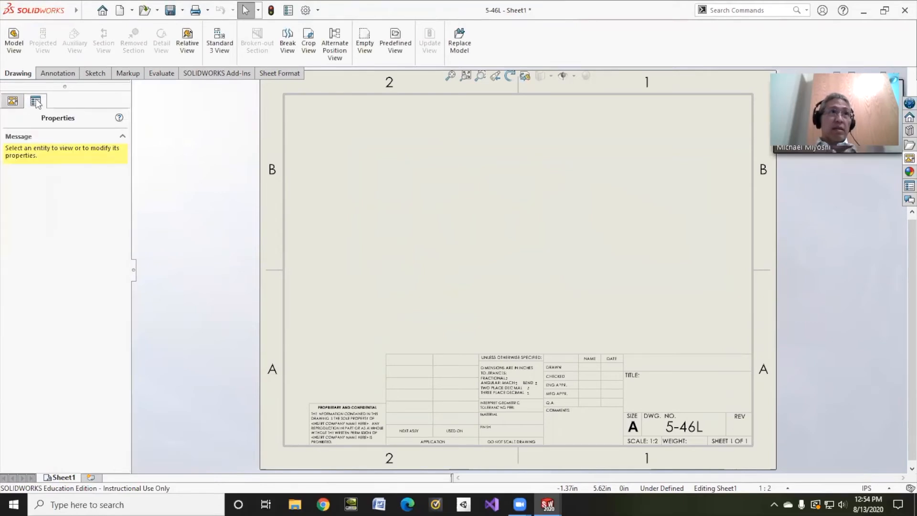
Insert front, top, right and isometric views of the 5-46L part at sheet scale with hidden lines visible.
left_click(13, 37)
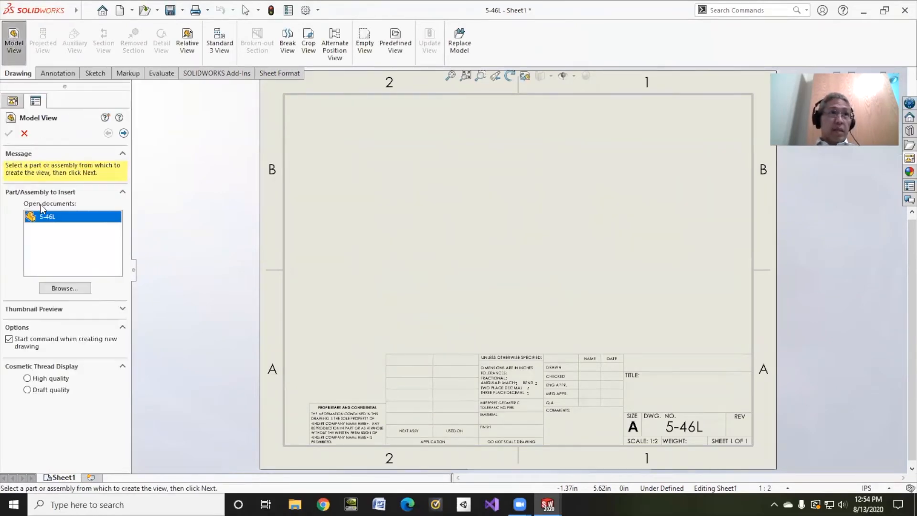
left_click(123, 133)
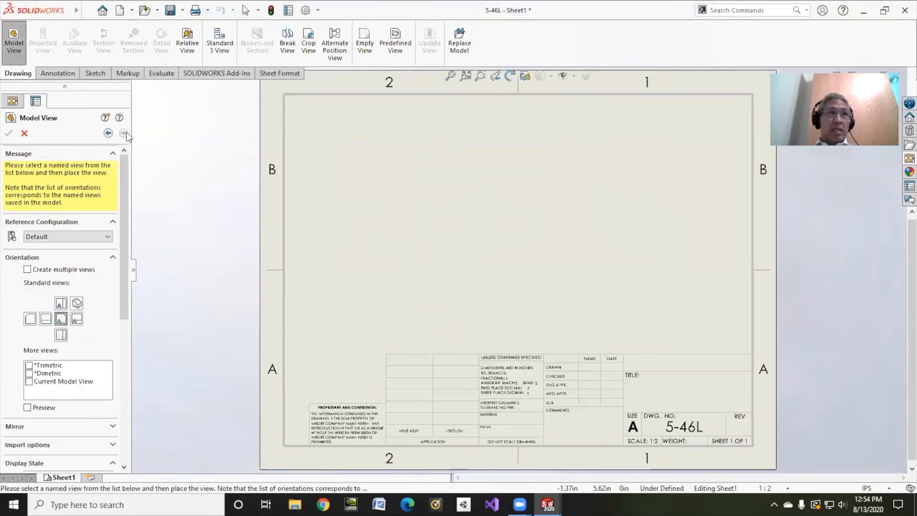
left_click(28, 270)
left_click(60, 318)
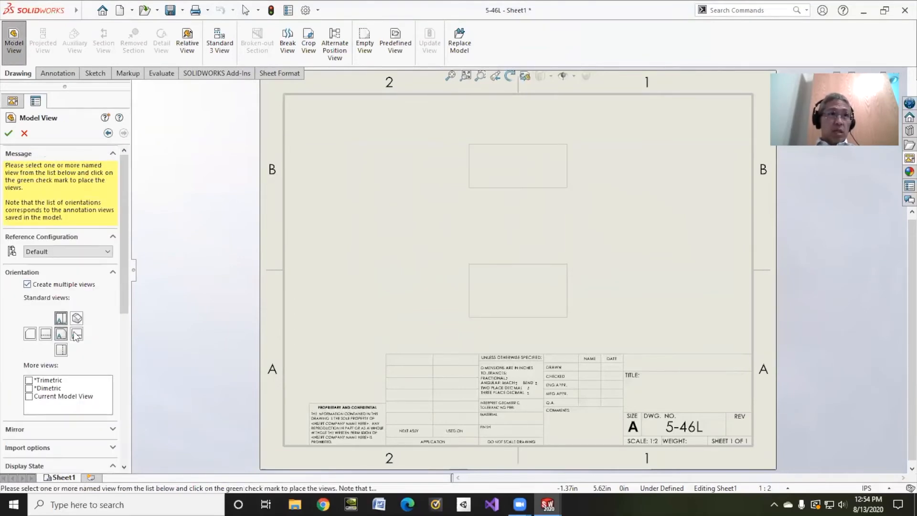
left_click(77, 334)
left_click(78, 317)
left_click_drag(120, 243, 127, 328)
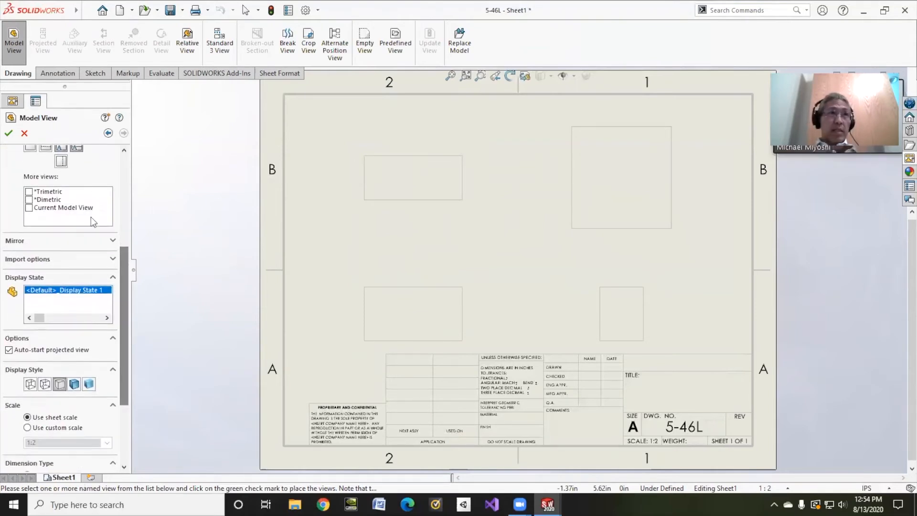
left_click(44, 384)
left_click_drag(124, 300, 126, 382)
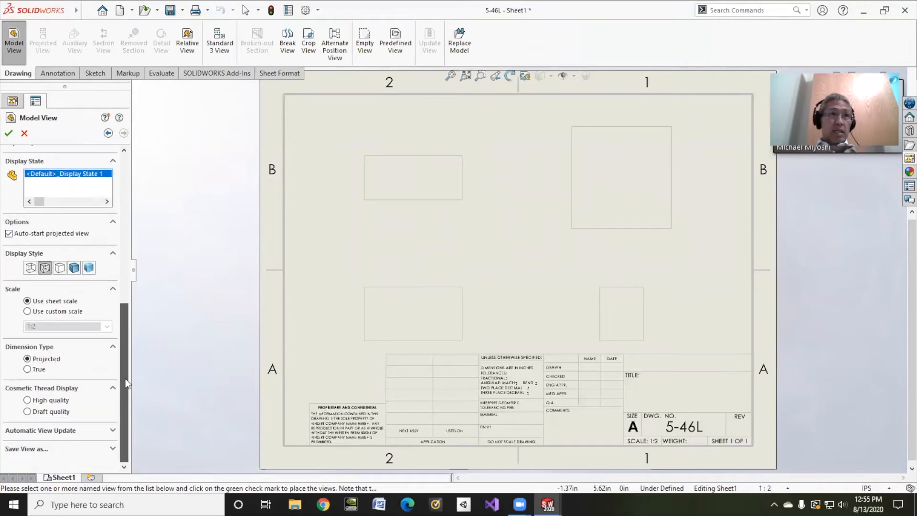
left_click_drag(122, 348, 119, 177)
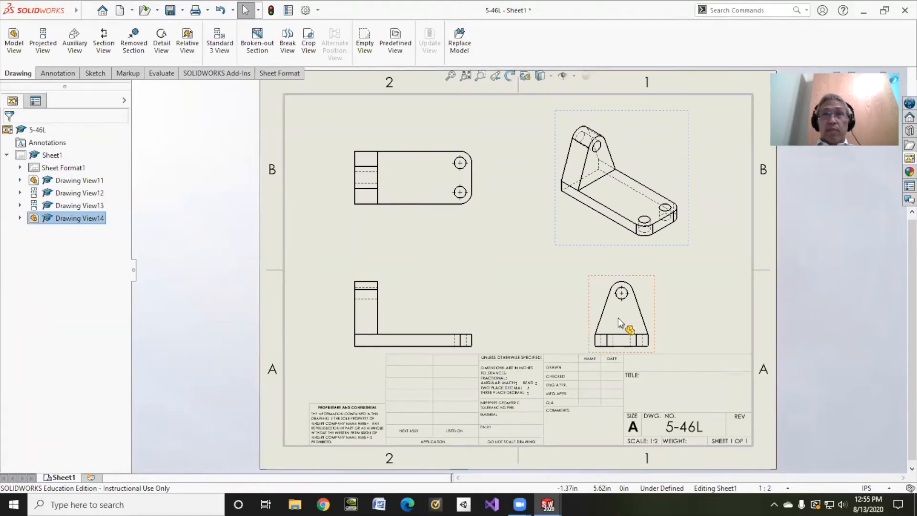
Remove the tangent edges from the top, front and right views, and move the front view up and the right view closer to it.
right_click(404, 184)
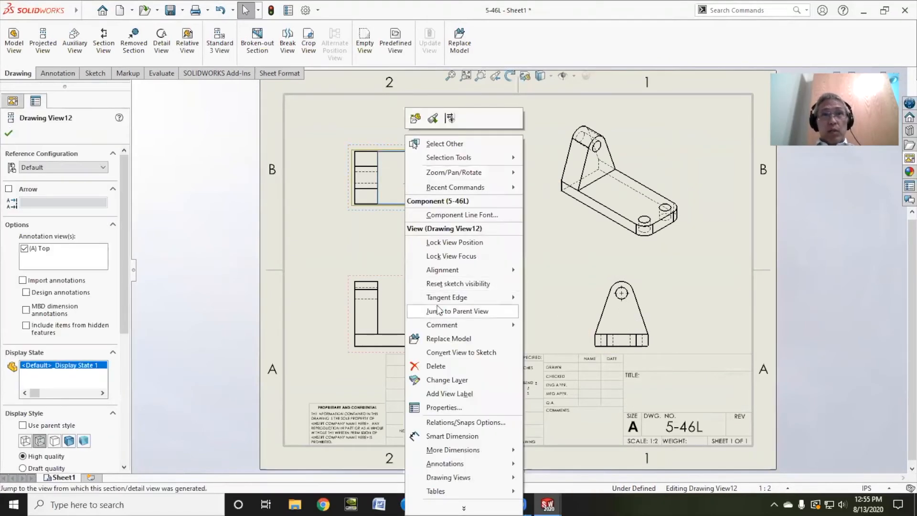
mouse_move(489, 296)
left_click(560, 332)
right_click(460, 303)
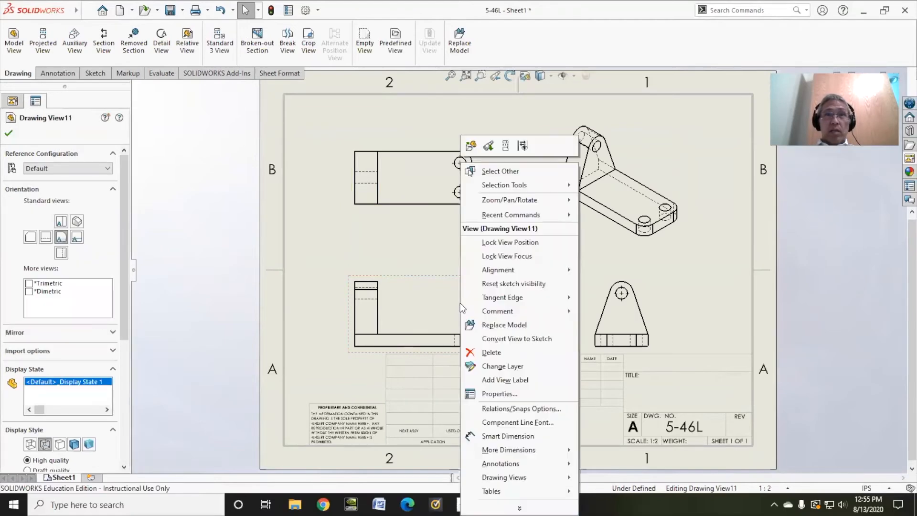
left_click(594, 324)
left_click(598, 309)
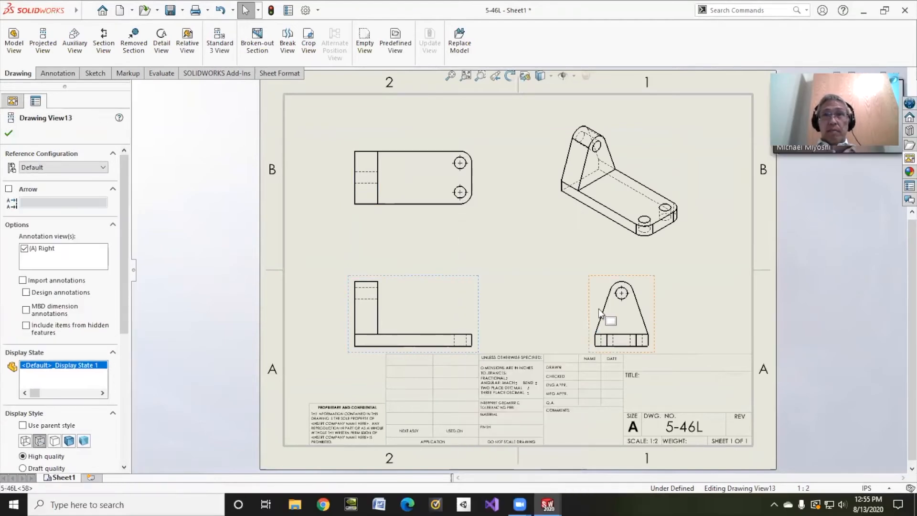
right_click(598, 308)
mouse_move(635, 283)
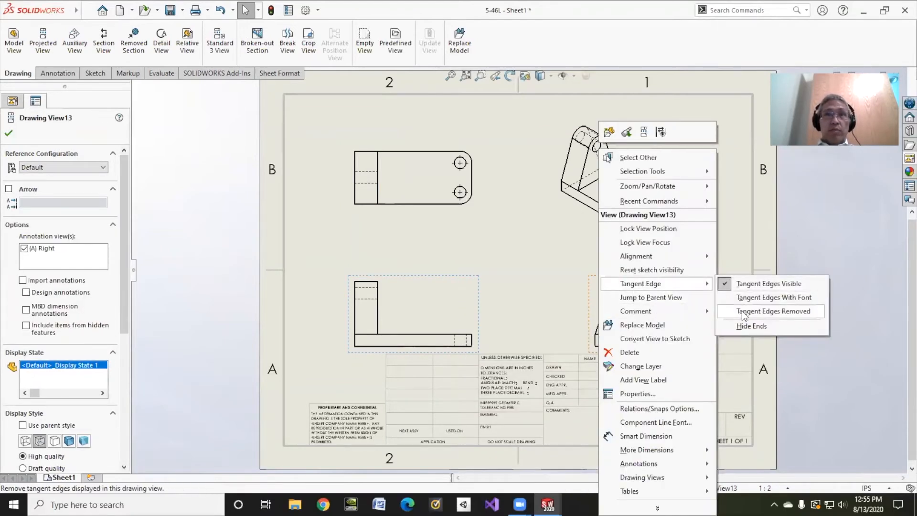
left_click(741, 311)
left_click_drag(434, 262, 434, 223)
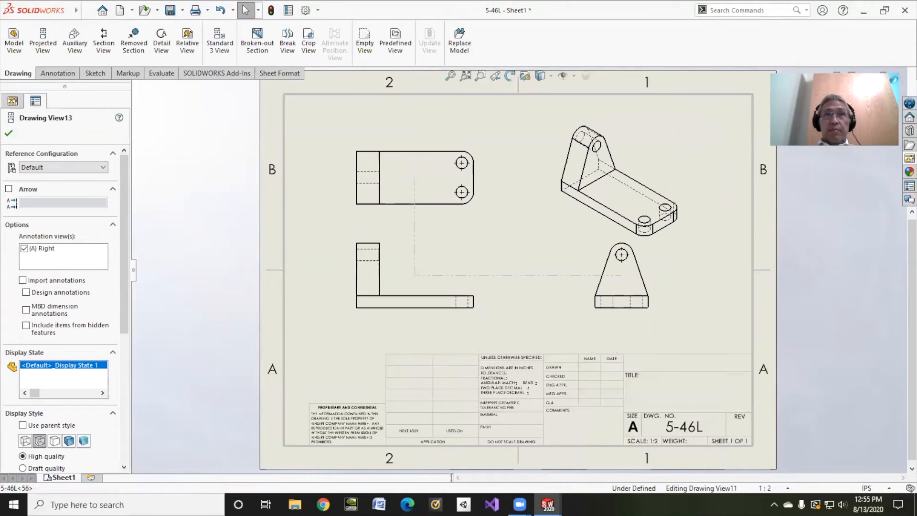
left_click_drag(579, 240, 510, 240)
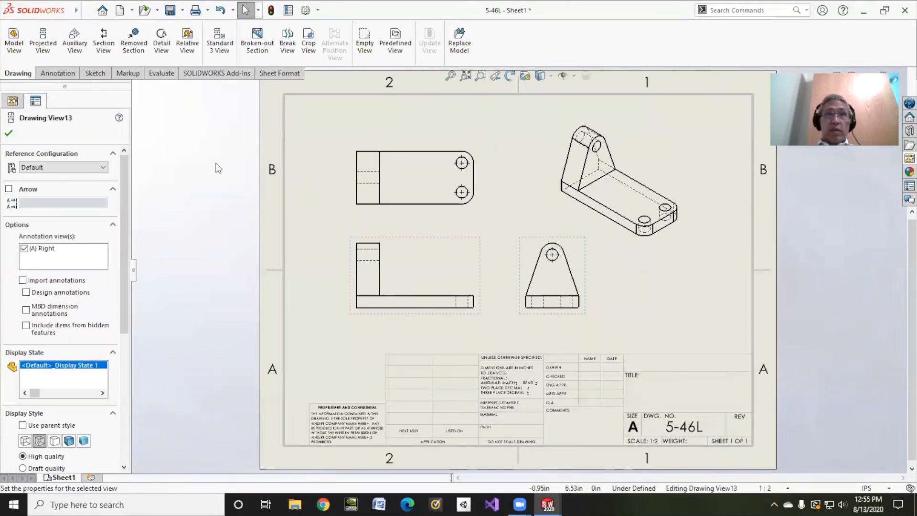
Import the model dimensions from the entire model into all views and move the 1.00 dimension above the top view.
left_click(60, 73)
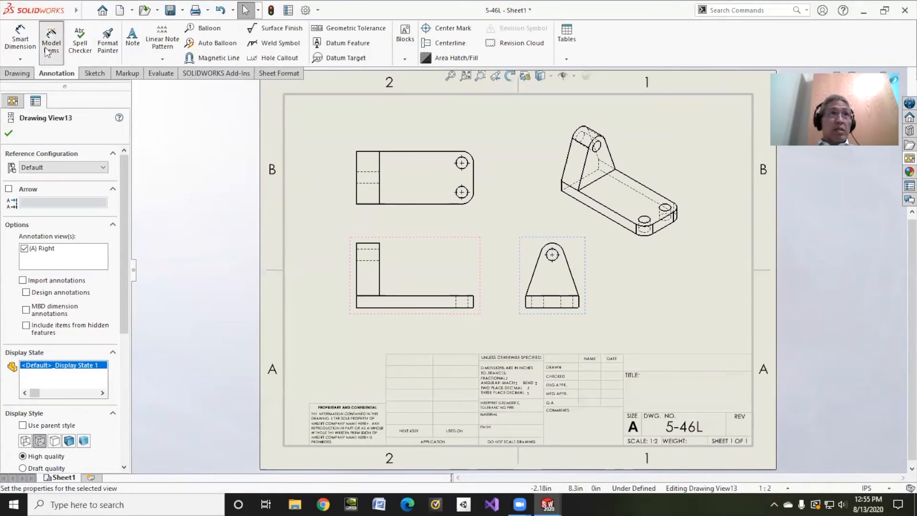
left_click(48, 45)
left_click(53, 269)
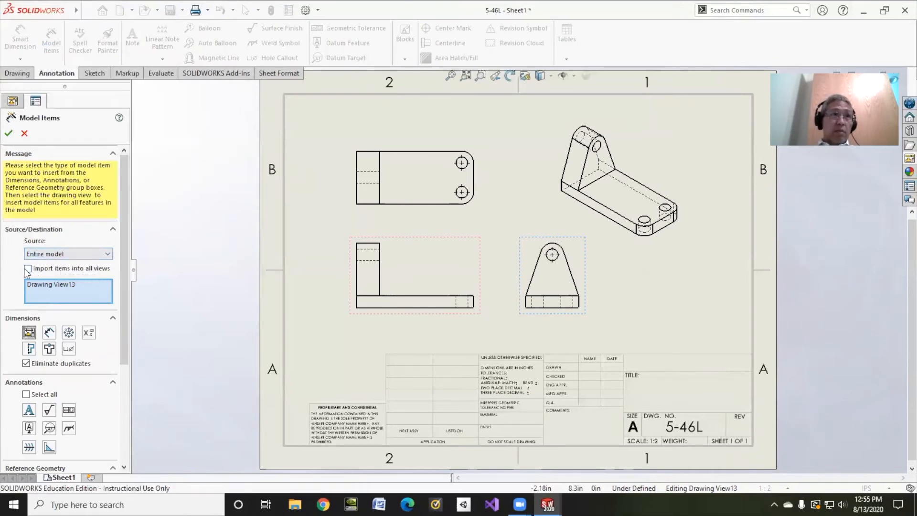
left_click(8, 134)
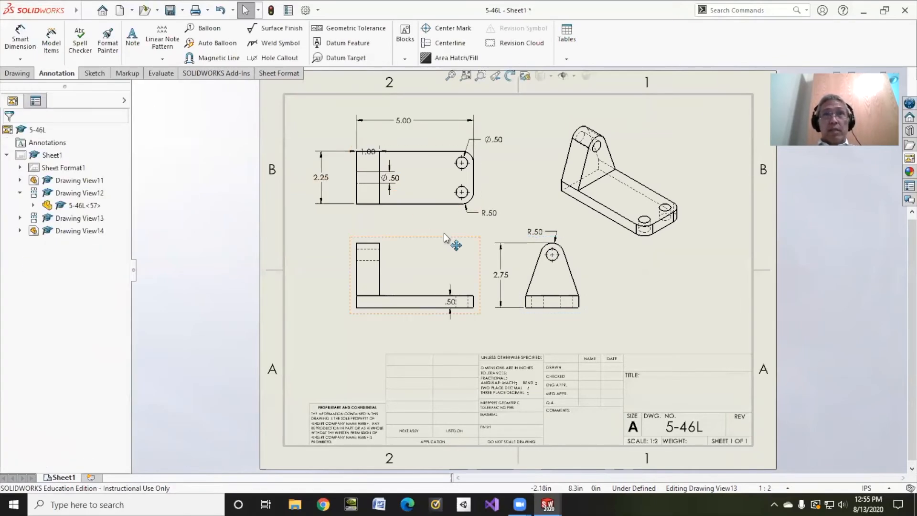
left_click_drag(368, 152, 367, 133)
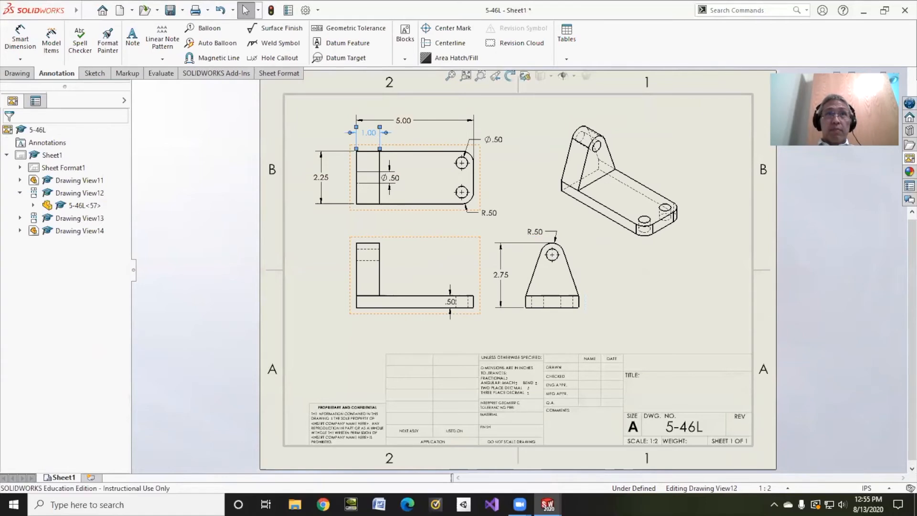
Move the upright's Ø.50 hole dimension from the top view to the right view and display it with a diameter leader.
left_click(395, 183)
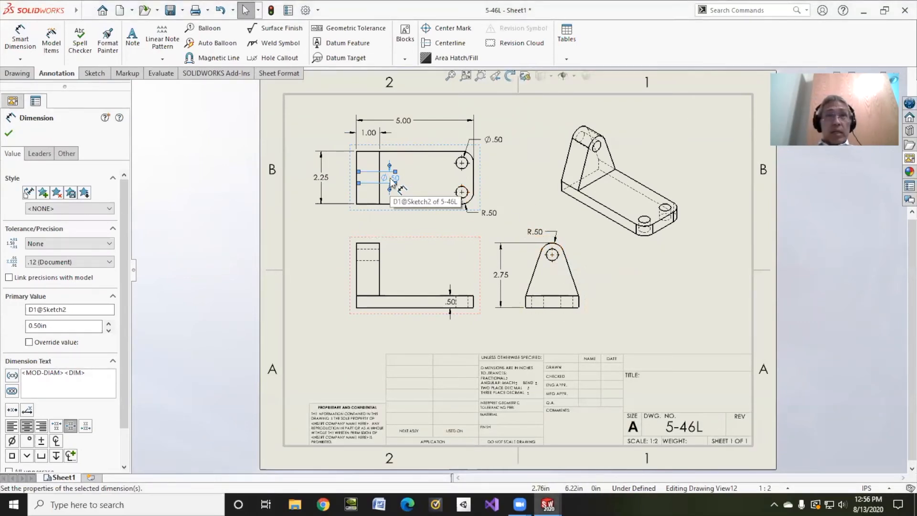
left_click_drag(390, 178, 389, 180, "shift")
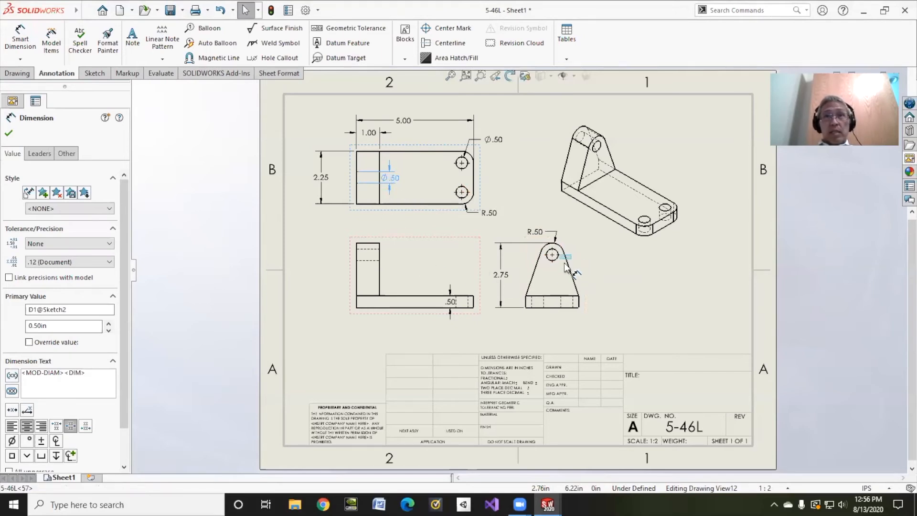
left_click_drag(566, 267, 627, 242, "shift")
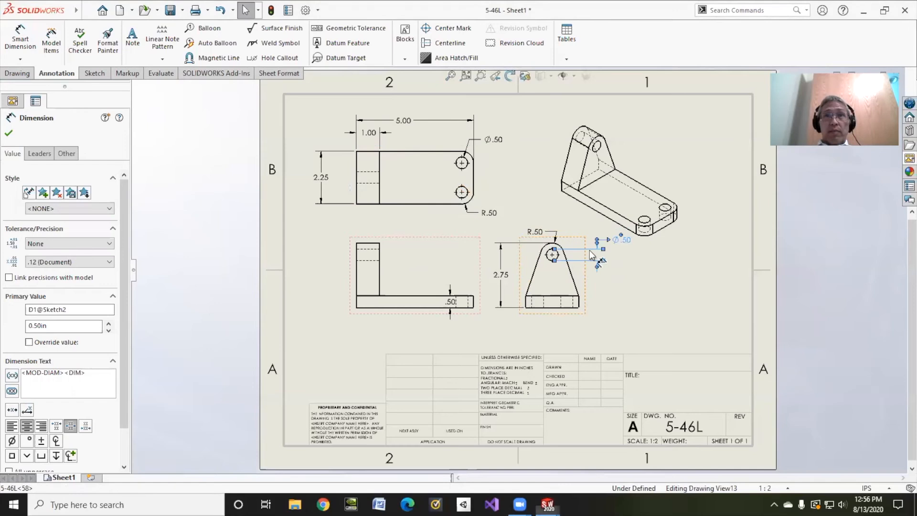
left_click(39, 153)
left_click(48, 229)
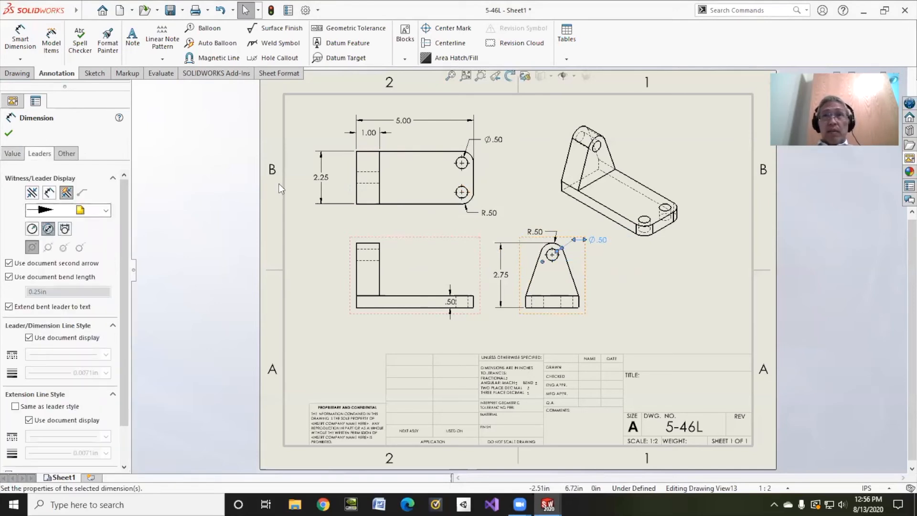
Reposition the radius and hole callouts, and add a 2X prefix to the top view's Ø.50 hole and R.50 corner dimensions.
left_click_drag(537, 233, 510, 218)
mouse_move(498, 141)
left_mouse_down()
mouse_move(510, 143)
mouse_move(497, 138)
left_mouse_up()
left_click(14, 154)
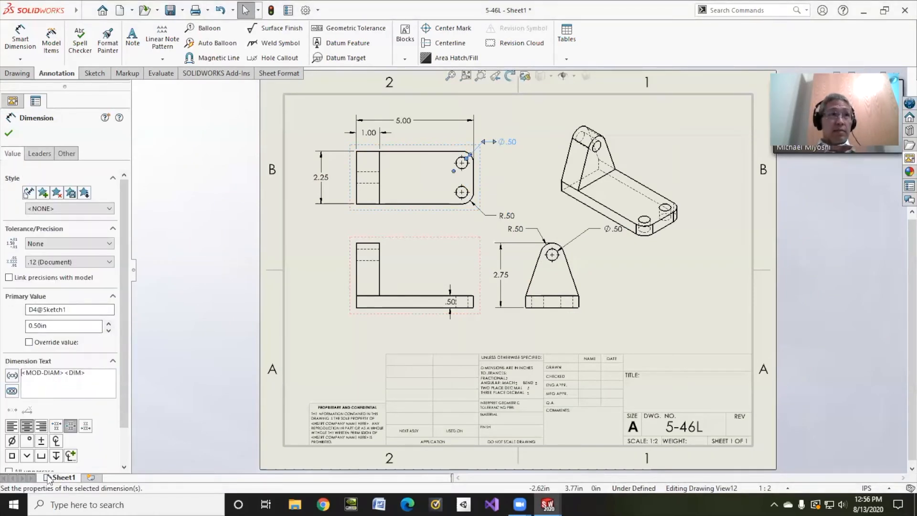
type("2X")
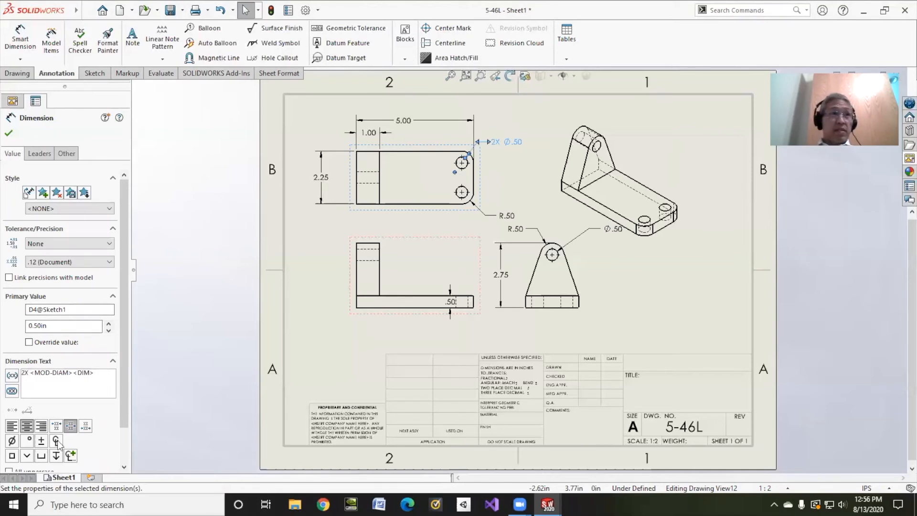
left_click(508, 216)
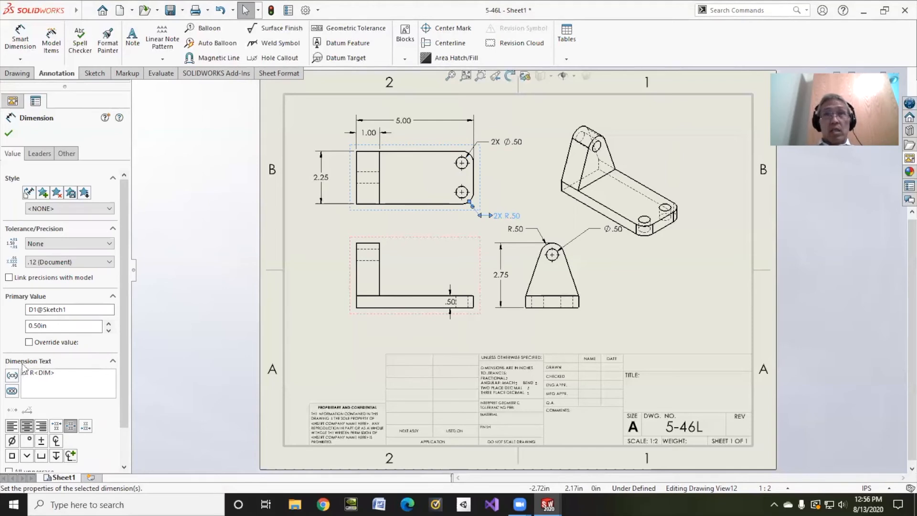
Reposition the right view's Ø.50 callout and 2.75 height closer to that view, and place the .50 base thickness outside the front view.
left_click_drag(612, 230, 587, 237)
left_click_drag(451, 301, 487, 305)
scroll(487, 304, "up", 2)
scroll(487, 304, "down", 7)
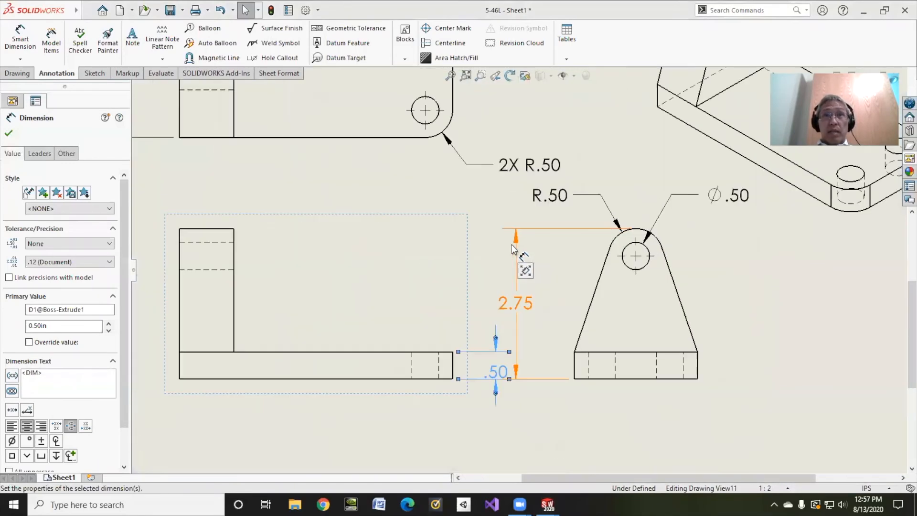
left_click_drag(514, 300, 529, 302)
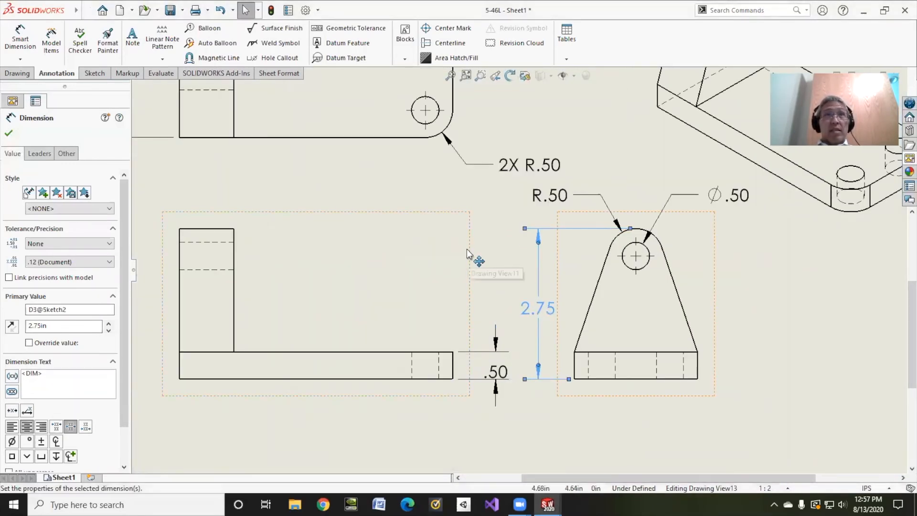
Move the 2.25 dimension closer to the top view and center the .50 thickness text between its extension lines.
key("f")
left_click(368, 222)
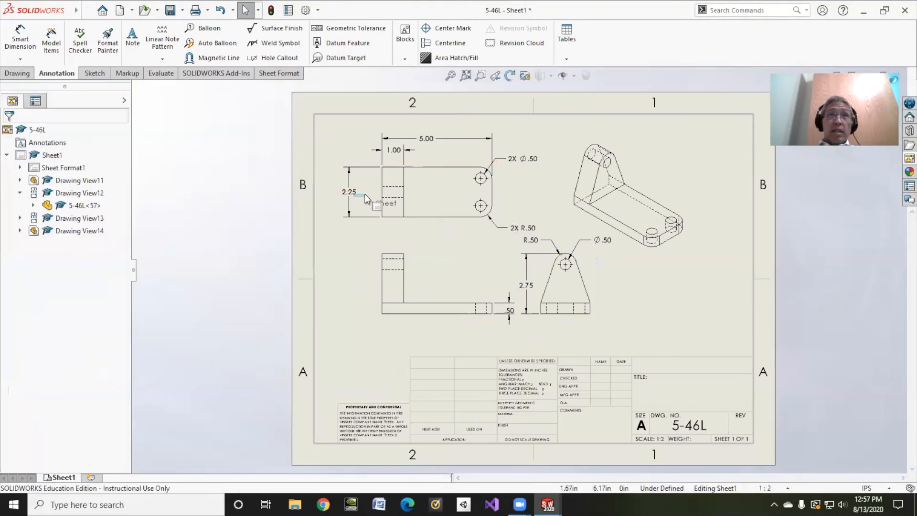
left_click(355, 195)
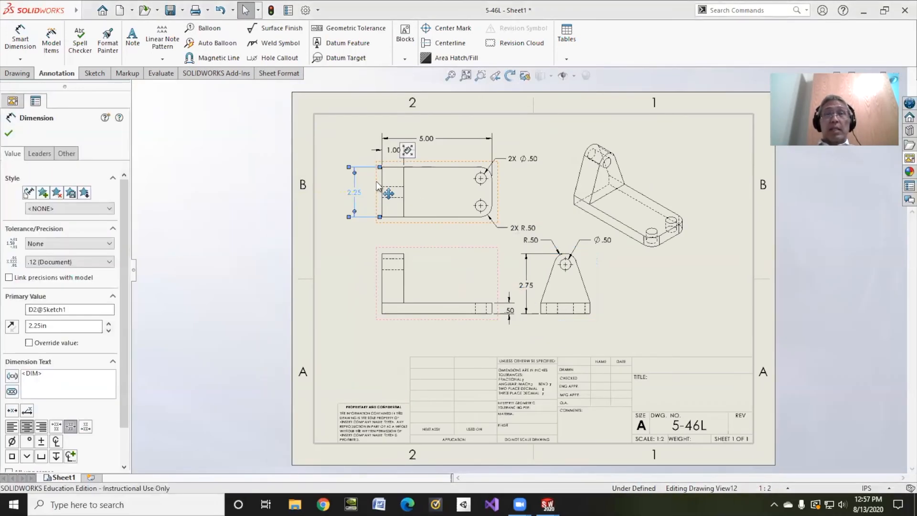
left_click(509, 310)
scroll(506, 322, "down", 2)
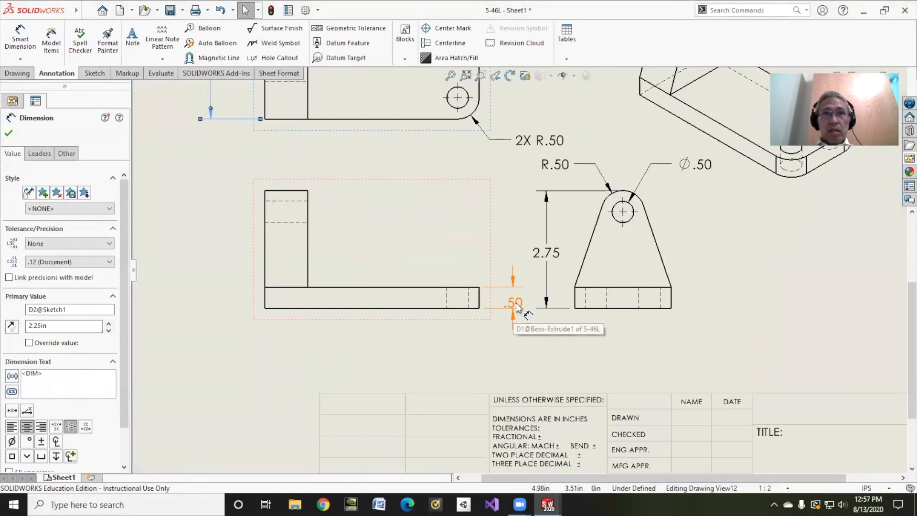
left_click(235, 266)
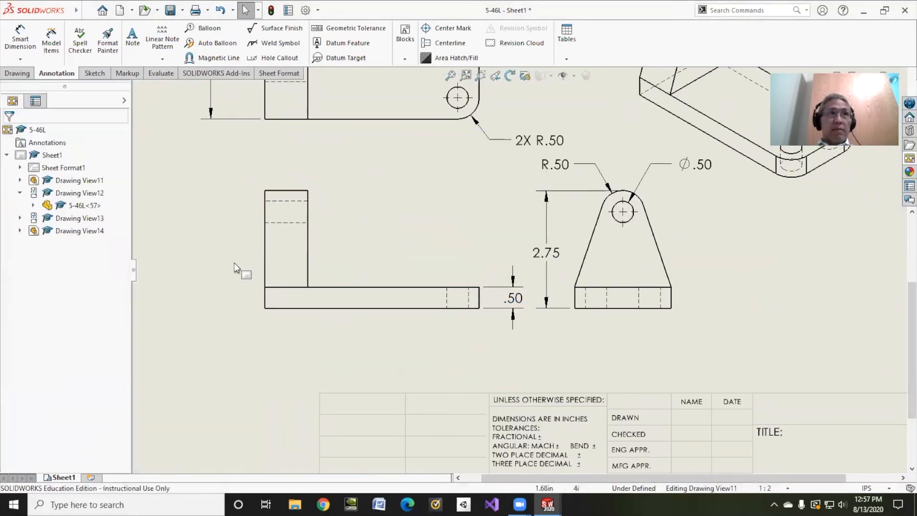
Edit the sheet format and enter the drafter's name and the date 08/13/20 in the title block's DRAWN row.
scroll(463, 328, "up", 4)
scroll(513, 264, "down", 3)
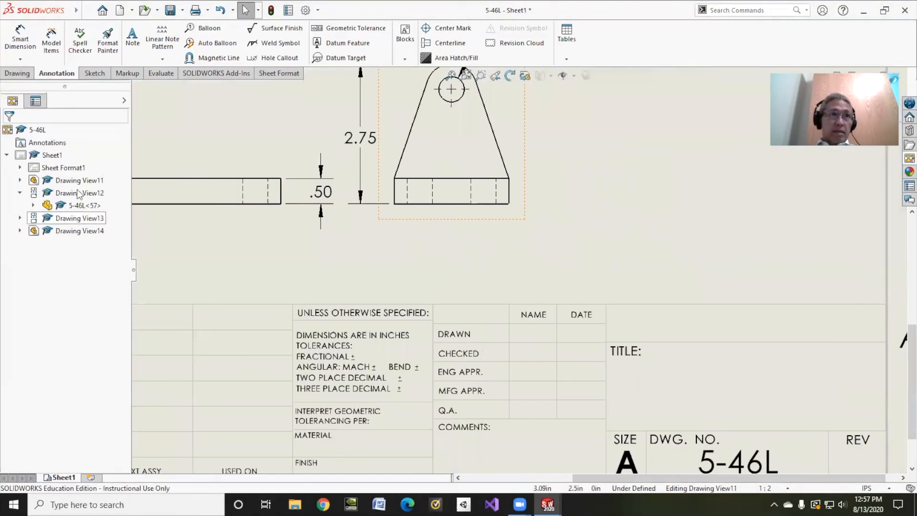
right_click(64, 180)
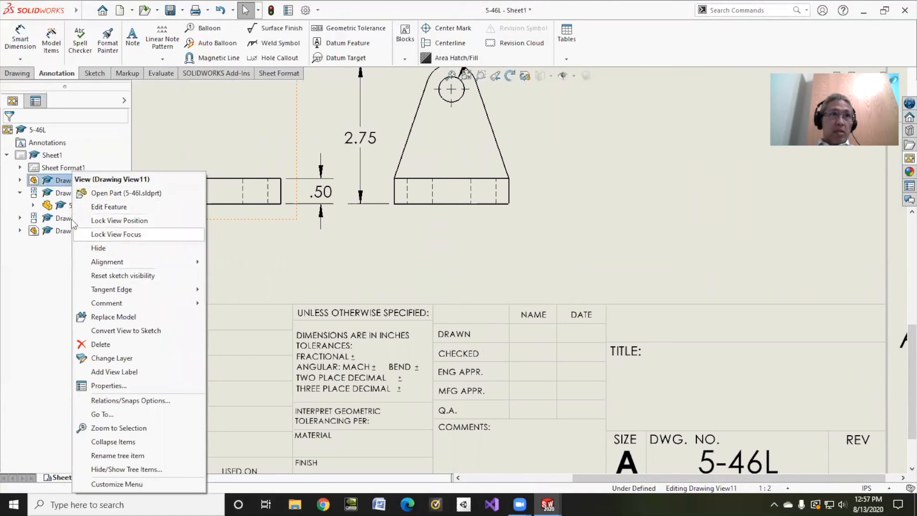
right_click(58, 168)
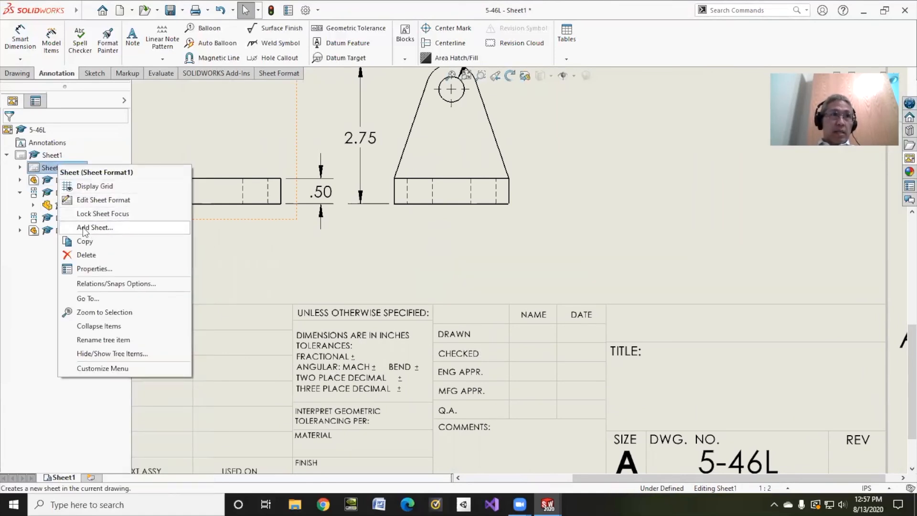
left_click(103, 199)
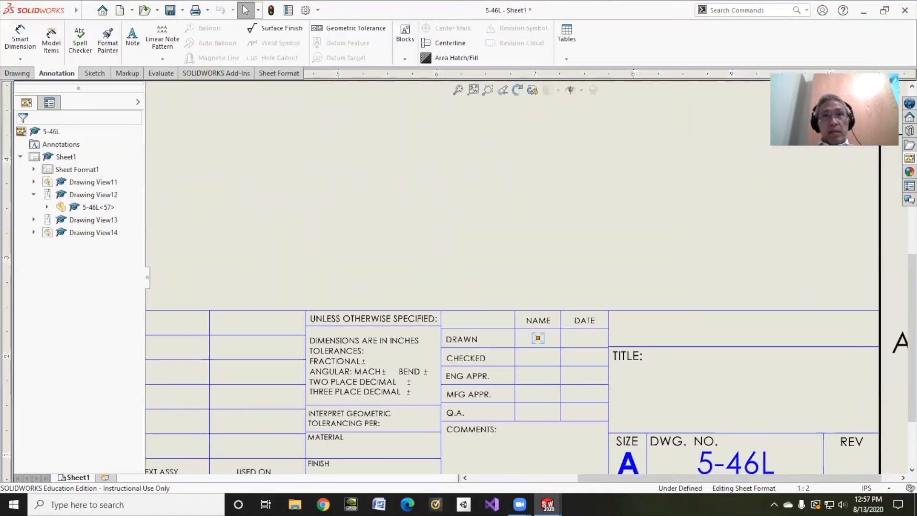
key("n")
left_click(544, 340)
type("MIYOSHI")
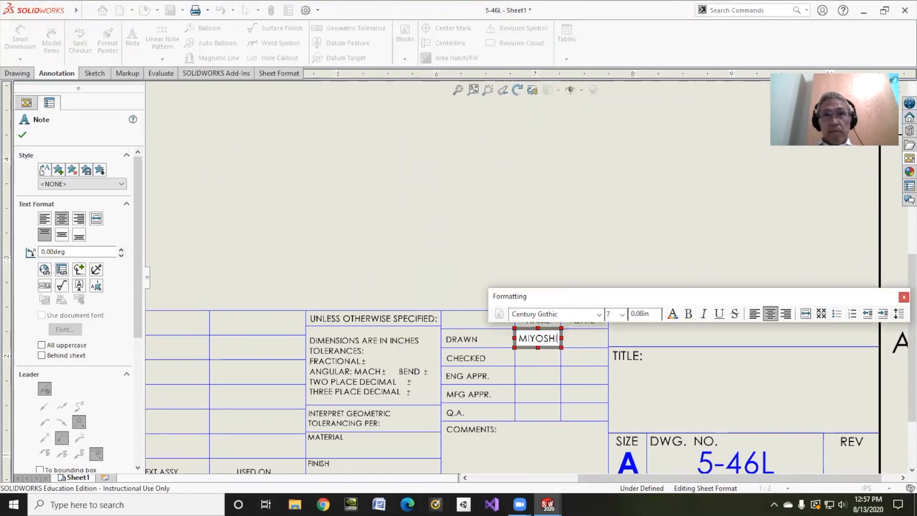
left_click(585, 339)
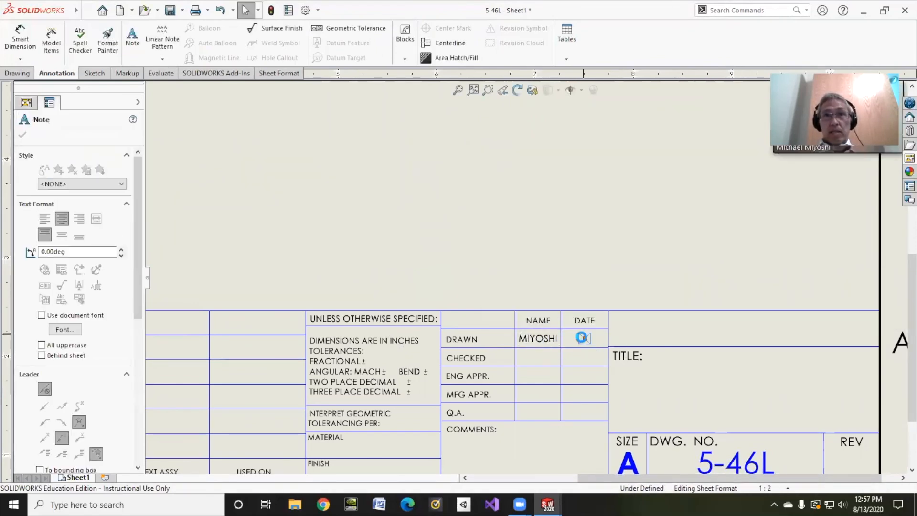
type("08/13/20")
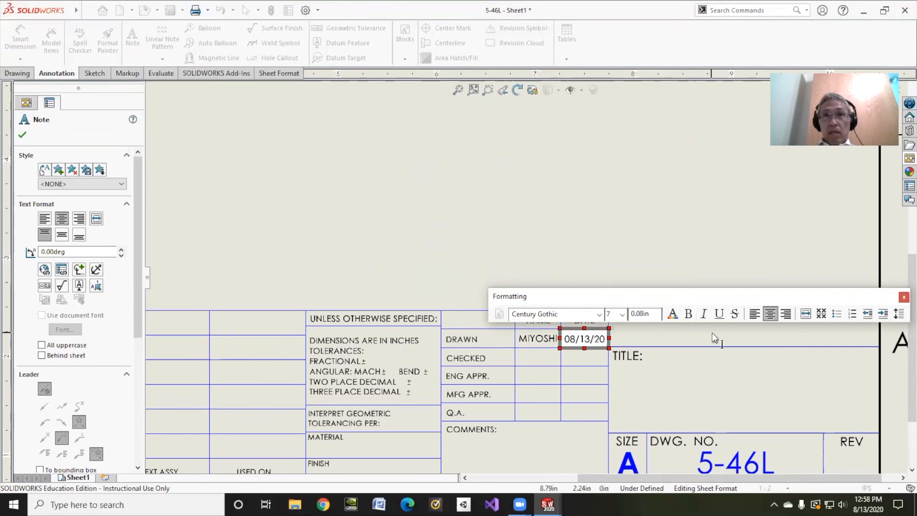
Enter the company name and the title BRACKET in the title block, and return to editing the sheet.
left_click(742, 322)
left_click(746, 328)
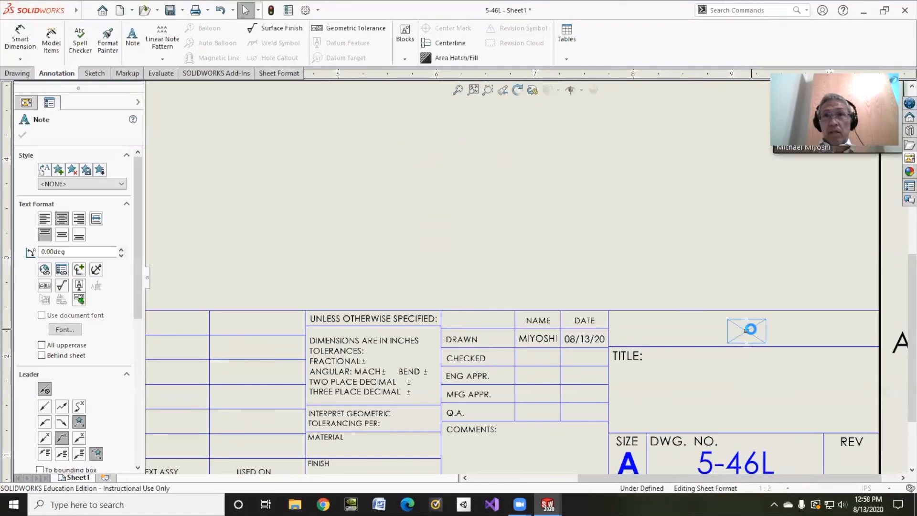
type("MIYOSHI DESIGN")
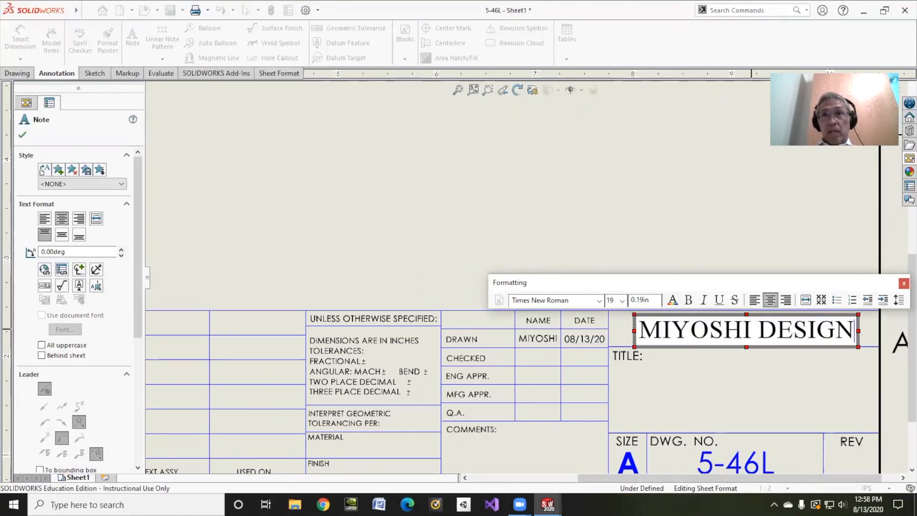
left_click(735, 391)
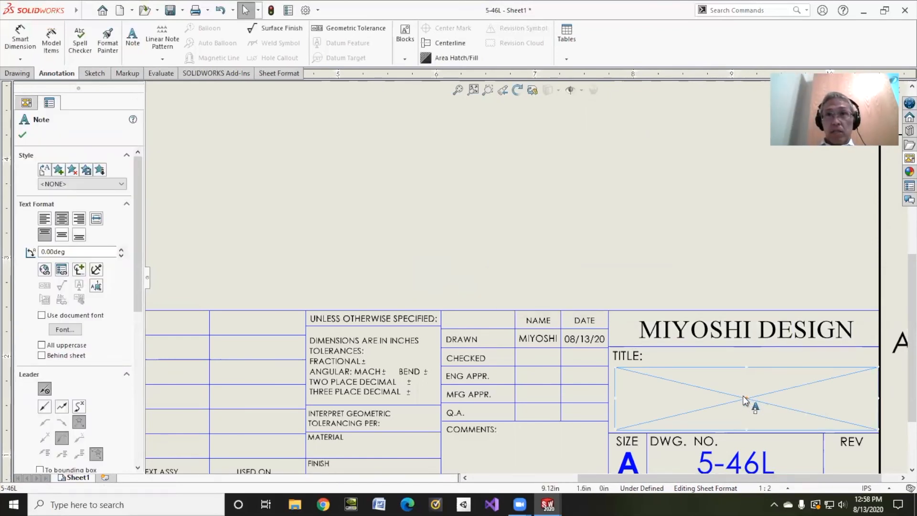
left_click(743, 400)
type("BRACKET")
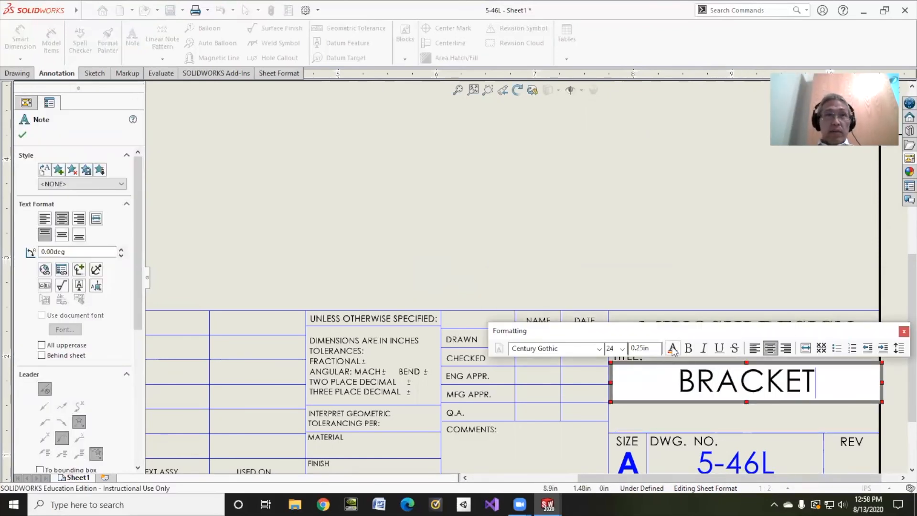
left_click(24, 136)
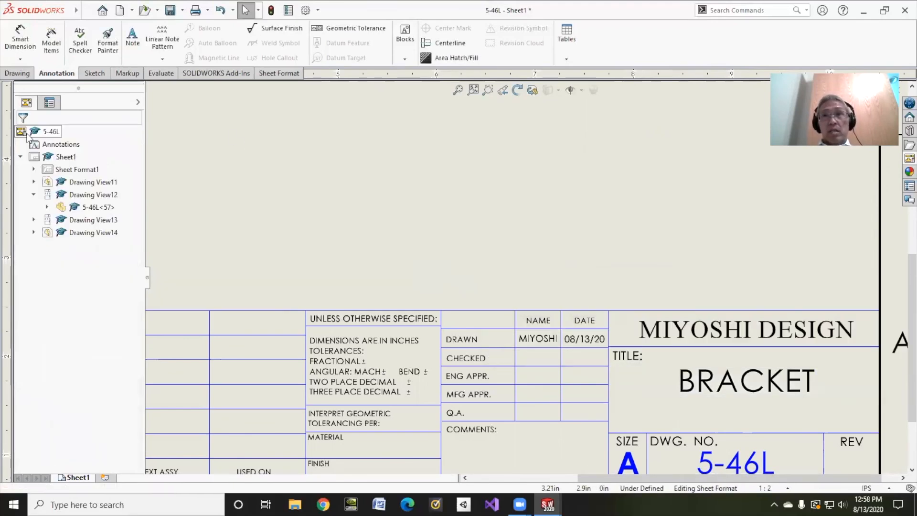
left_click(44, 167)
right_click(44, 167)
left_click(108, 235)
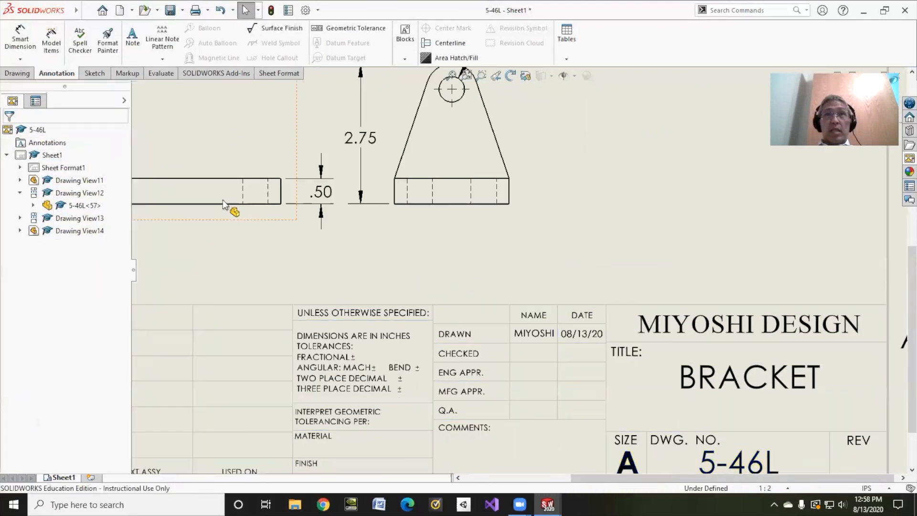
Save the drawing as 5-46L.SLDDRW together with its modified part.
scroll(299, 234, "up", 8)
scroll(423, 197, "down", 4)
scroll(549, 284, "up", 2)
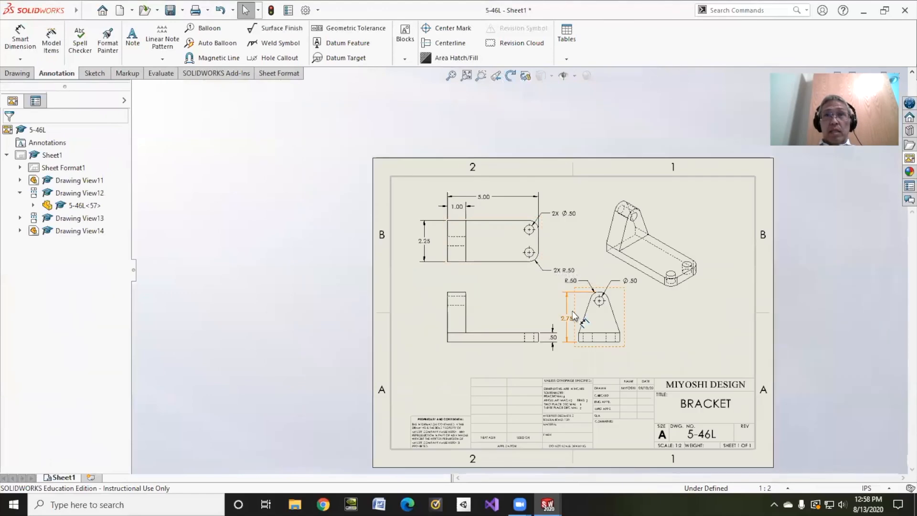
scroll(572, 310, "down", 2)
left_click(171, 10)
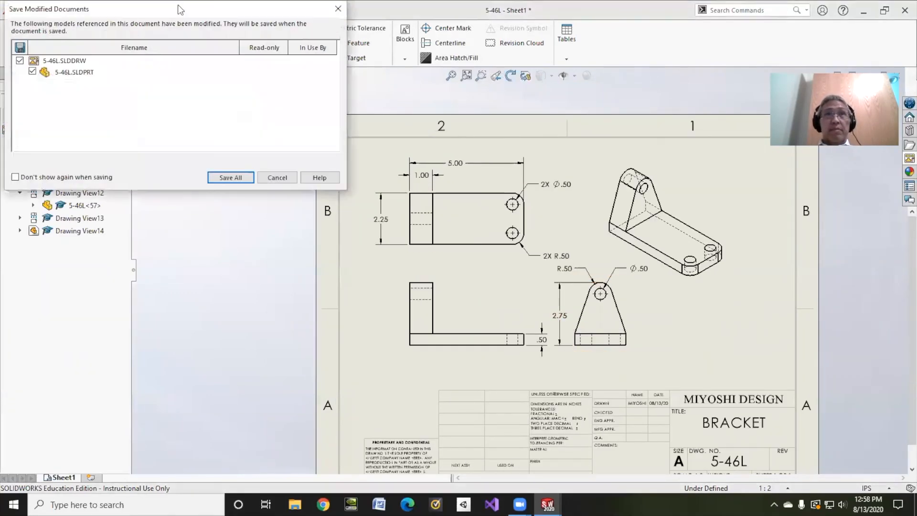
left_click(229, 177)
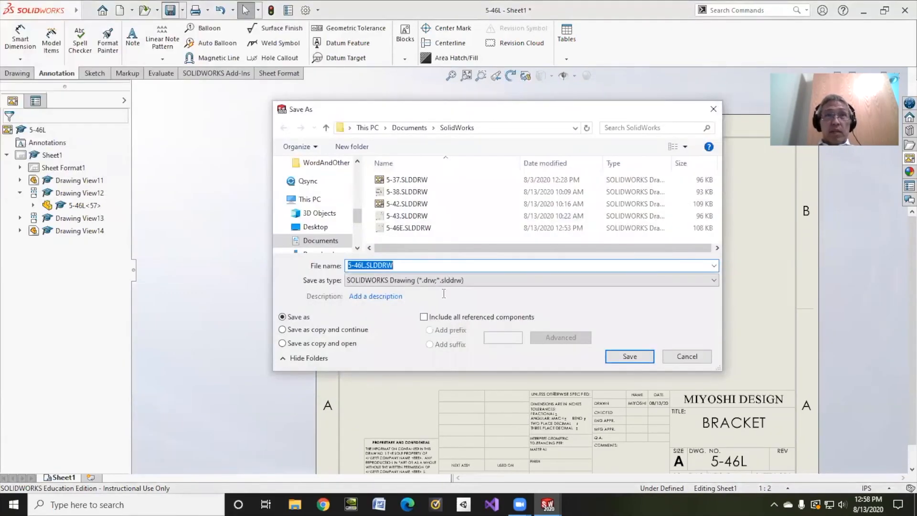
left_click(629, 356)
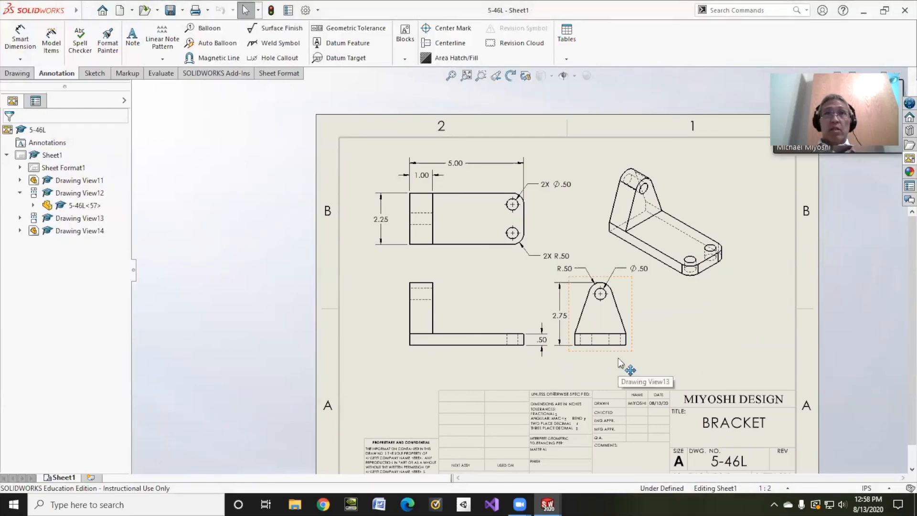